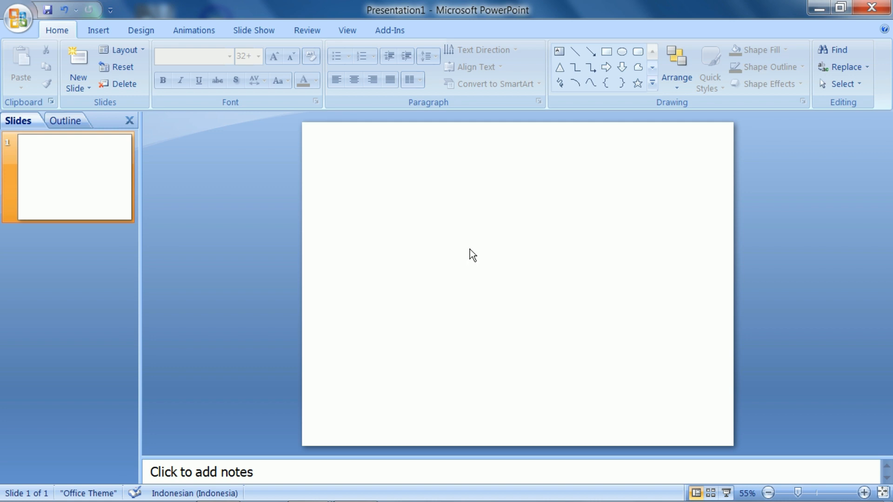
# Format the slide background with a solid fill in the lightest grey theme shade of white
pyautogui.rightClick(432, 204)
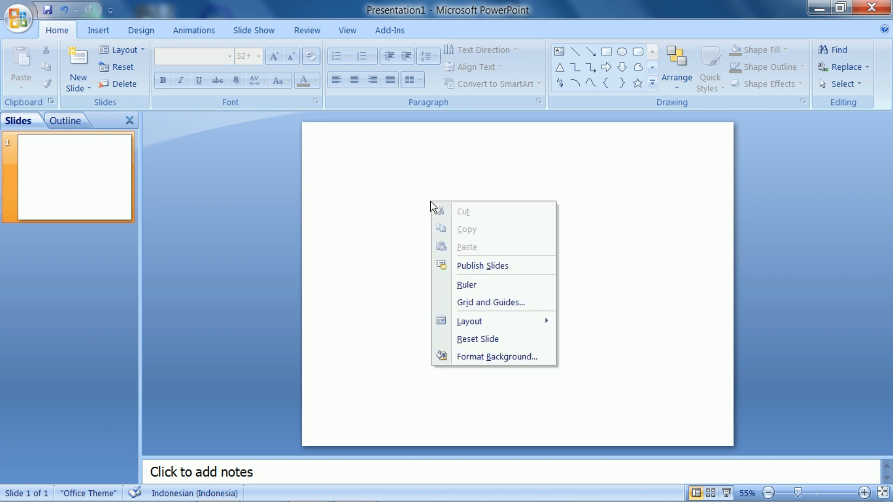
pyautogui.click(481, 359)
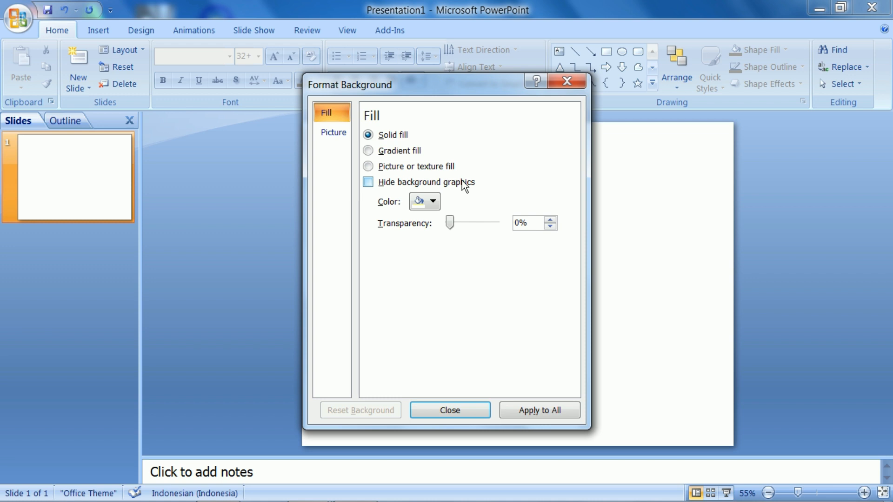
pyautogui.click(433, 202)
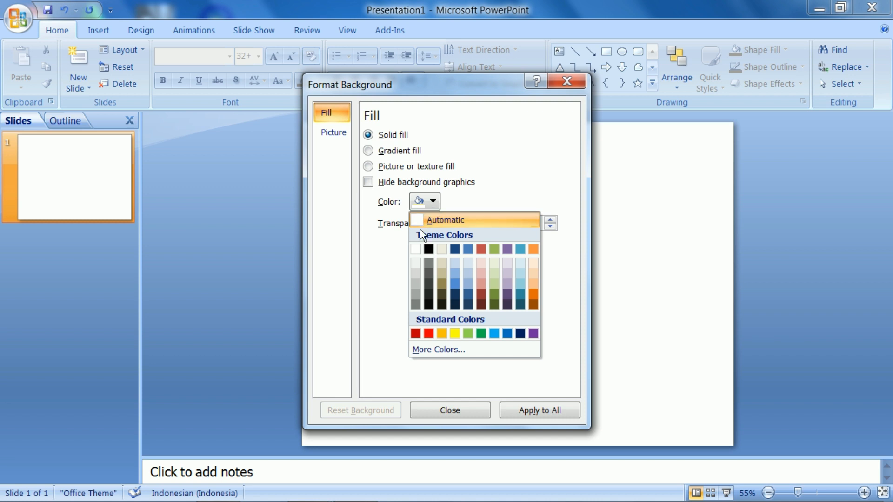
pyautogui.click(416, 263)
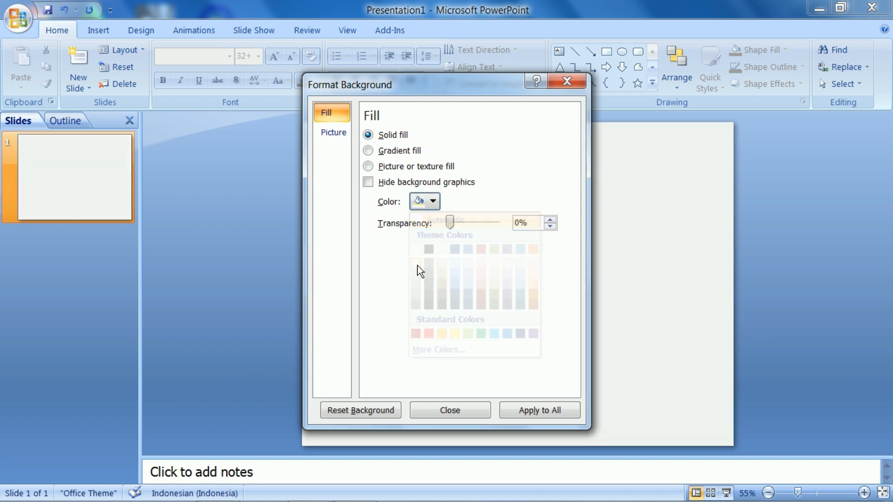
pyautogui.click(454, 414)
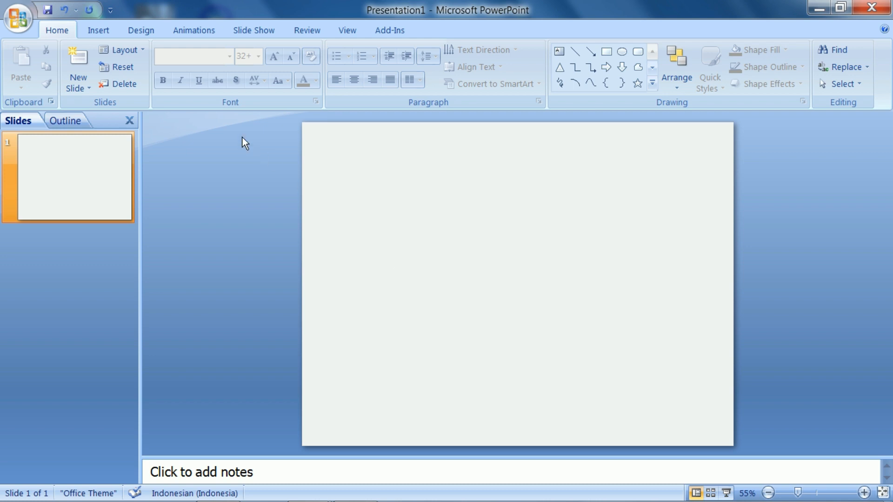
# Draw a header rectangle about 25.4 cm wide and 3.57 cm high across the full top edge of the slide
pyautogui.click(98, 30)
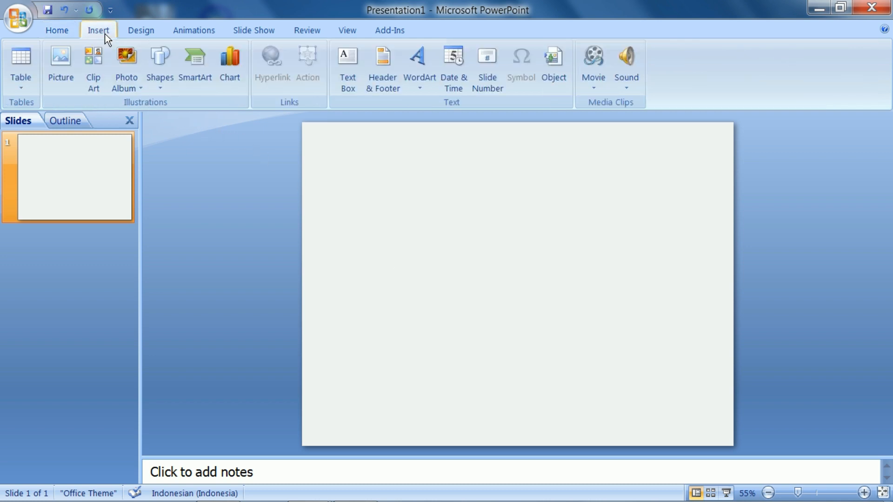
pyautogui.click(154, 90)
pyautogui.scroll(-3, 340, 235)
pyautogui.scroll(3, 331, 291)
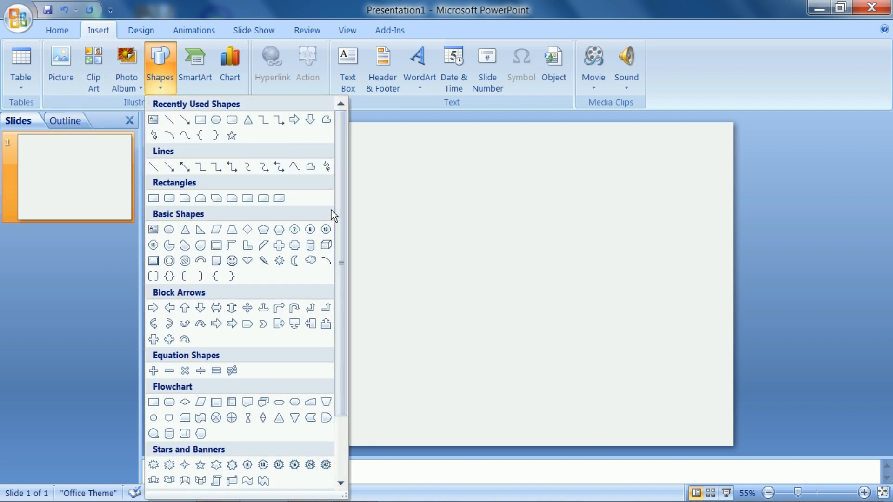
pyautogui.click(208, 124)
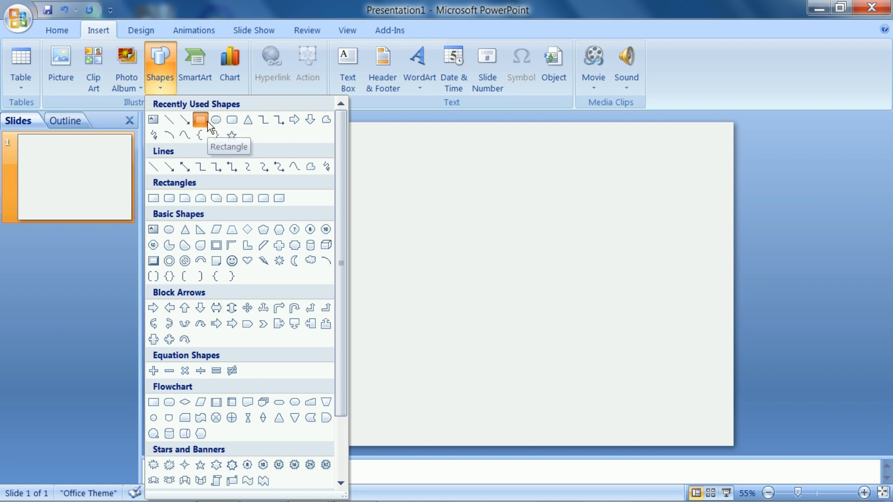
pyautogui.moveTo(301, 122)
pyautogui.mouseDown()
pyautogui.moveTo(341, 138)
pyautogui.moveTo(734, 183)
pyautogui.mouseUp()
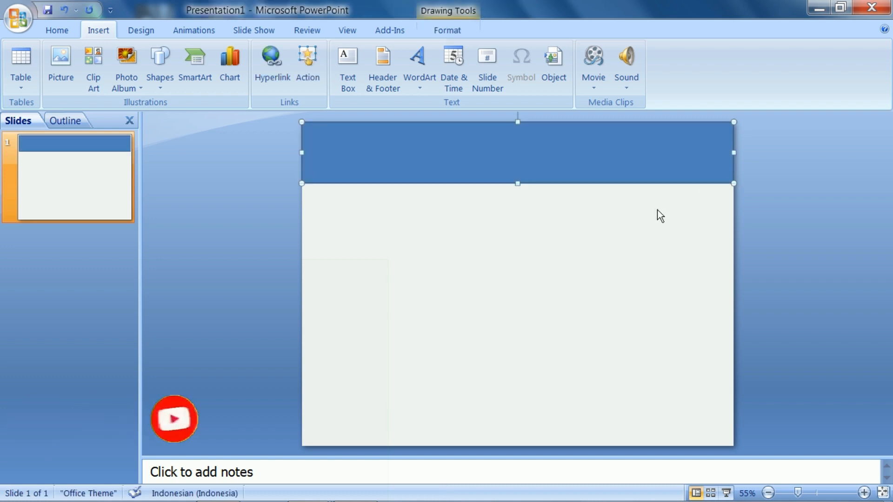
pyautogui.click(449, 246)
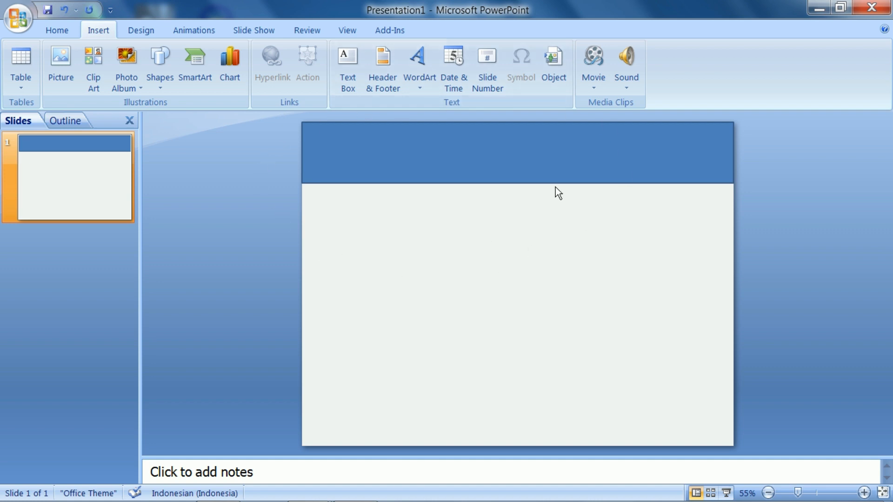
# Apply the glossy blue shape style with bevelled edges to the header rectangle
pyautogui.doubleClick(551, 167)
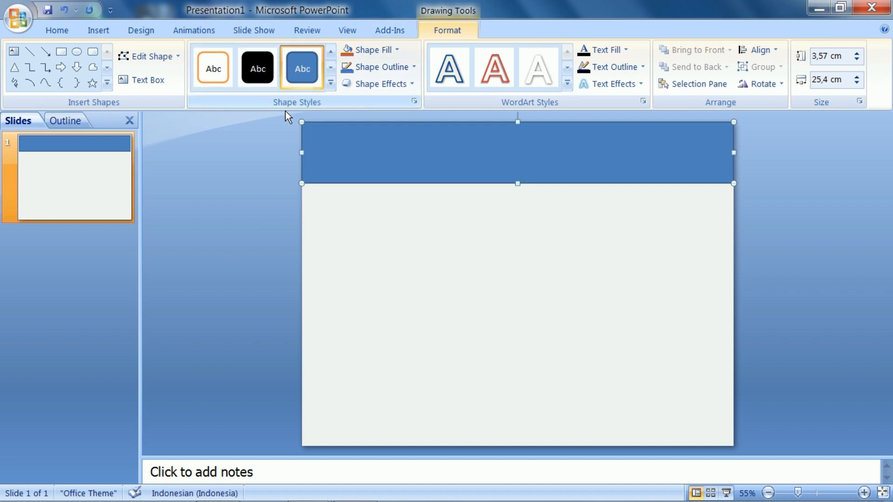
pyautogui.click(333, 83)
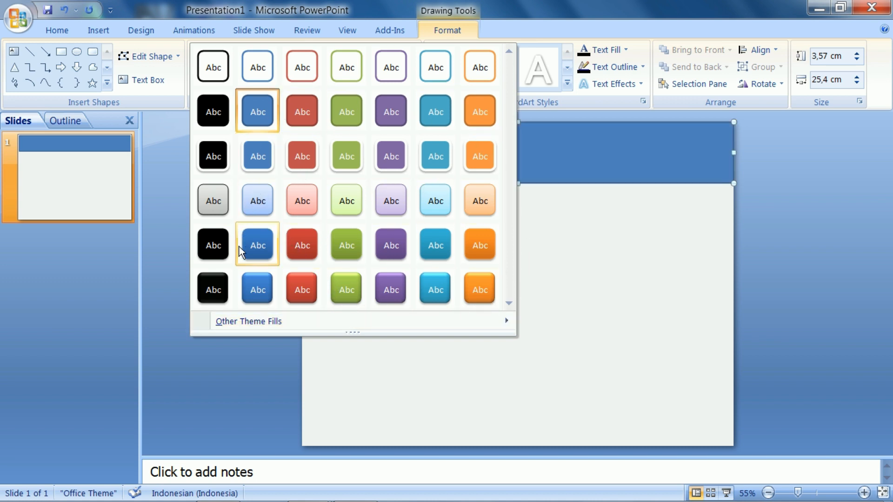
pyautogui.click(243, 280)
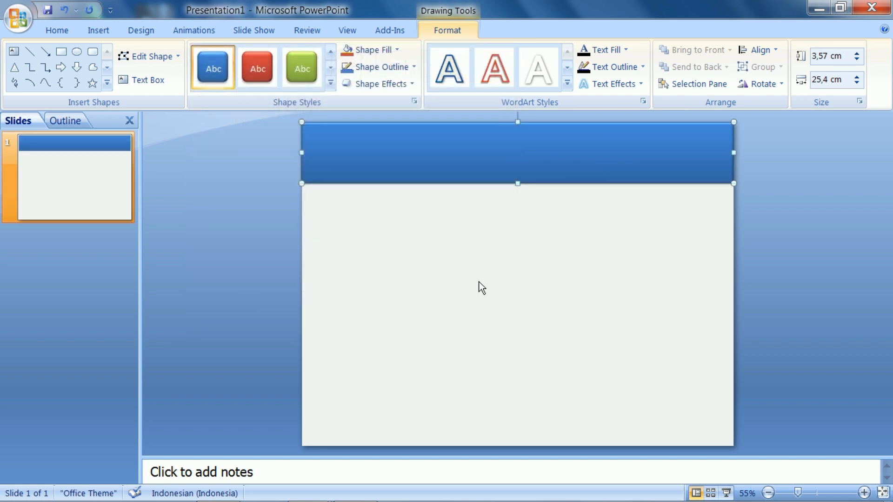
# Add an outer shadow falling below the header rectangle and preview the slide full screen
pyautogui.click(400, 85)
pyautogui.moveTo(423, 135)
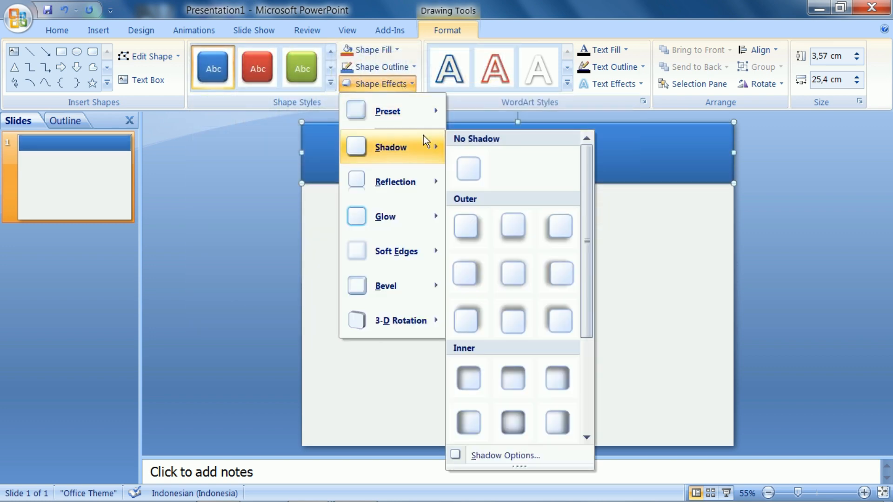
pyautogui.click(506, 233)
pyautogui.click(600, 265)
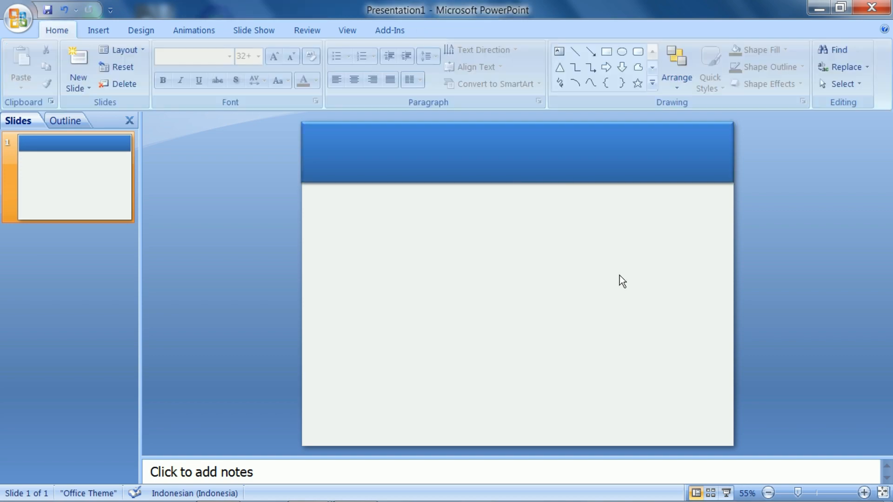
pyautogui.click(726, 493)
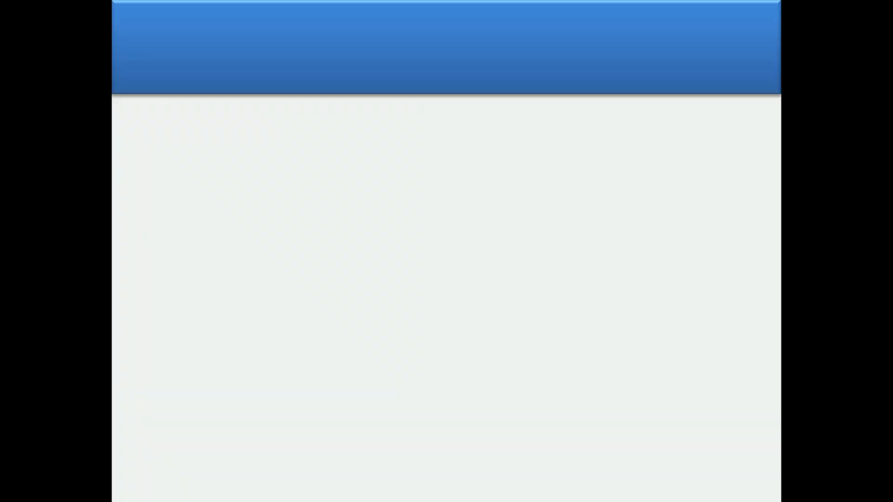
pyautogui.press('Escape')
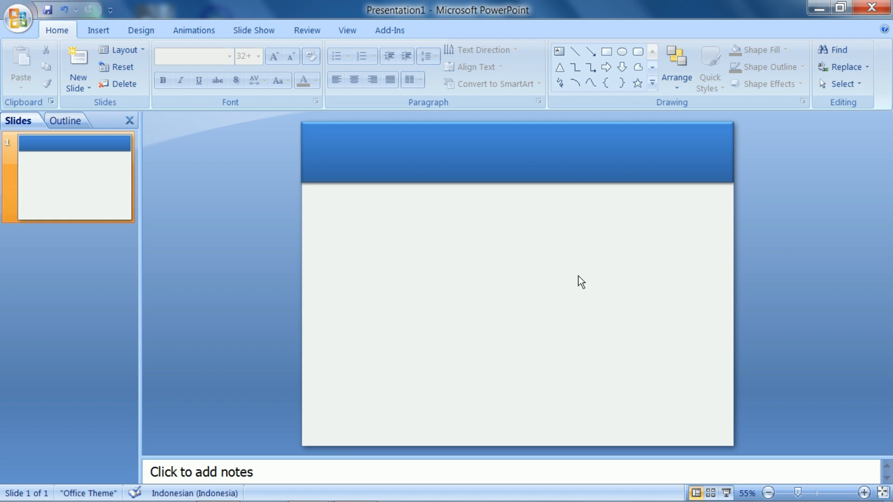
# Change the header rectangle to the glossy green shape style and check it in the slide show
pyautogui.doubleClick(529, 182)
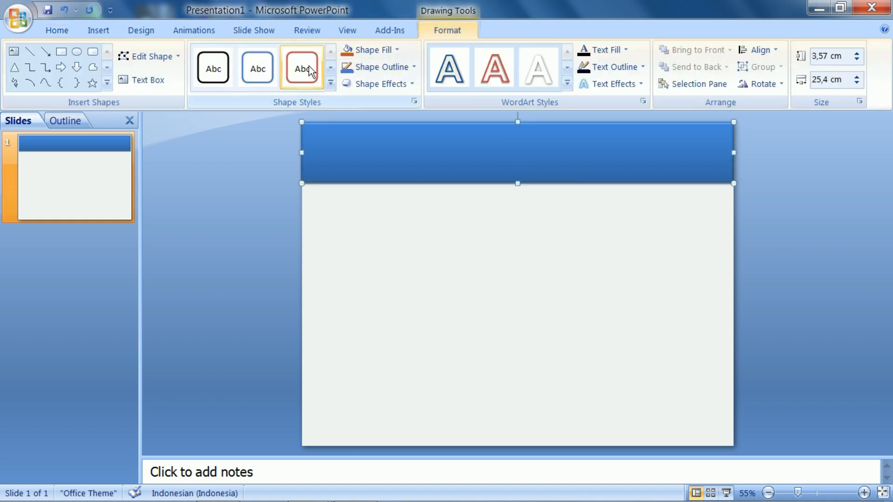
pyautogui.click(331, 83)
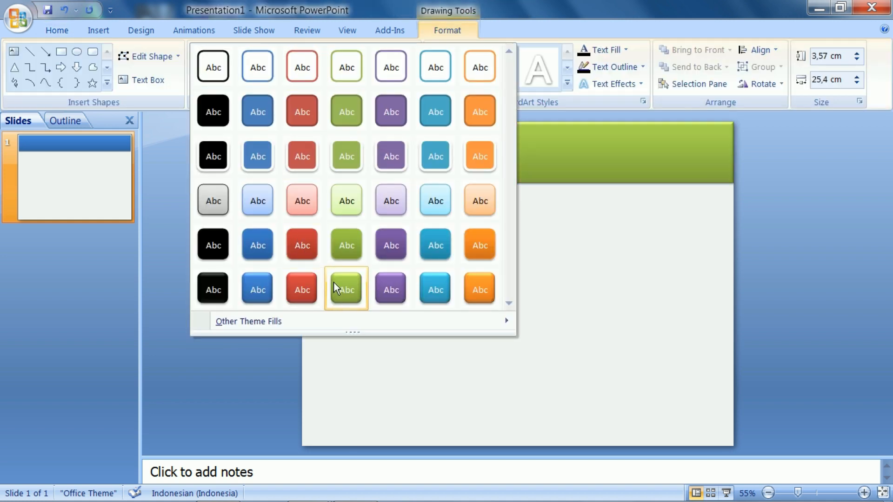
pyautogui.click(345, 288)
pyautogui.click(446, 249)
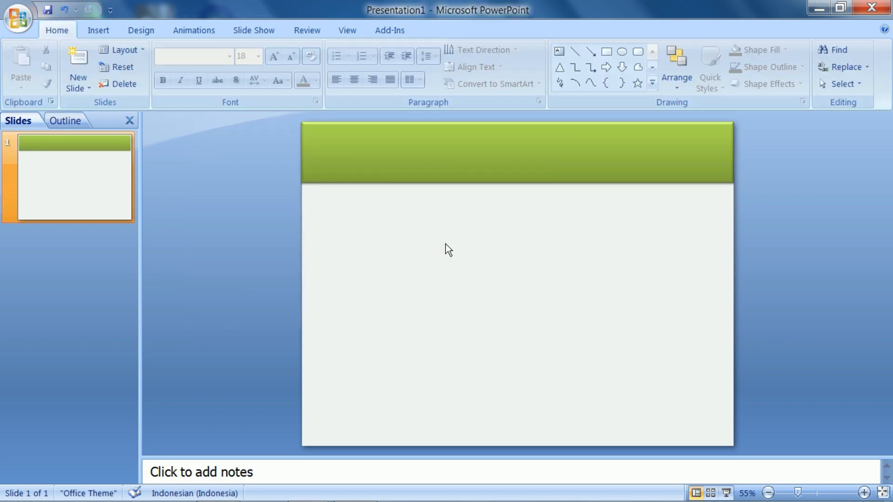
pyautogui.click(725, 492)
pyautogui.click(612, 302)
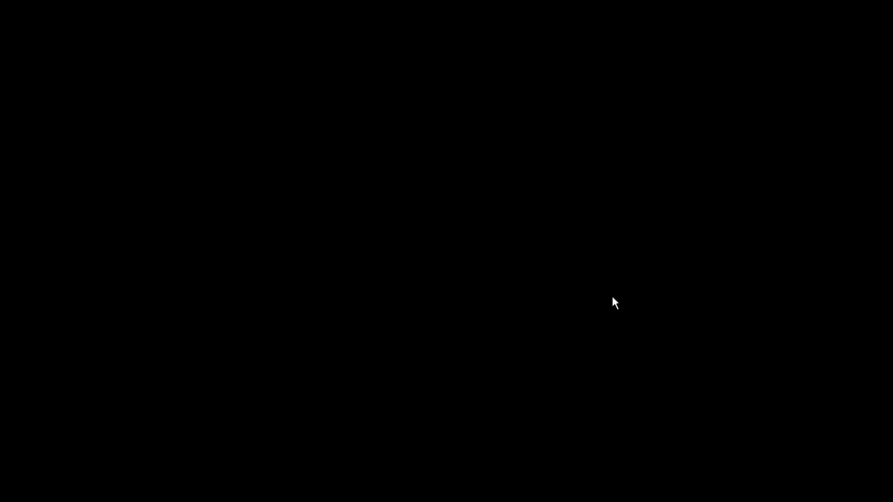
pyautogui.click(612, 303)
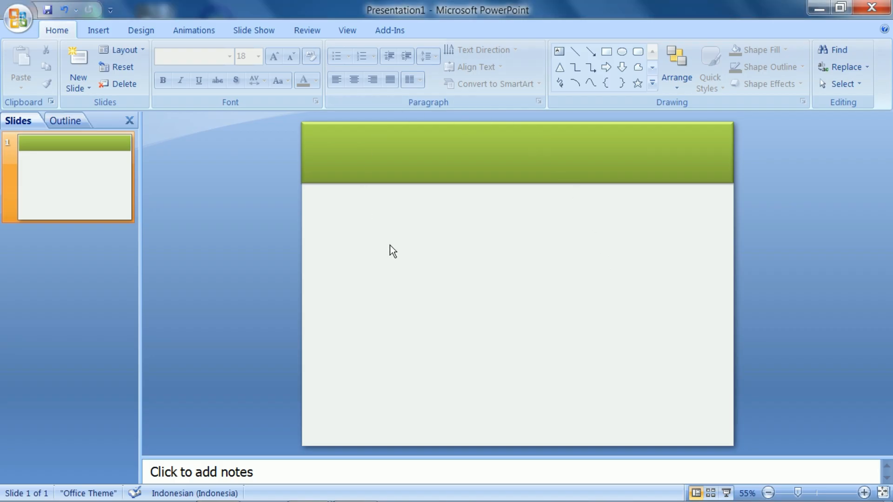
# Duplicate the slide and go back to slide 1
pyautogui.click(86, 200)
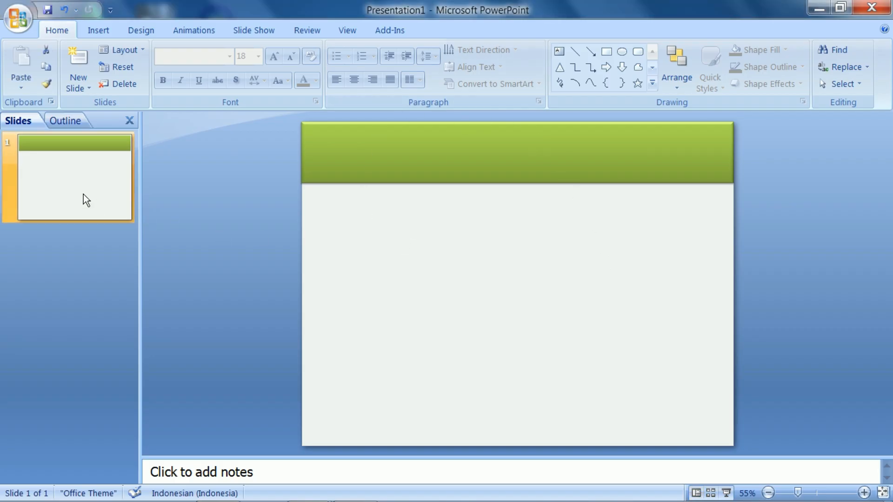
pyautogui.rightClick(86, 200)
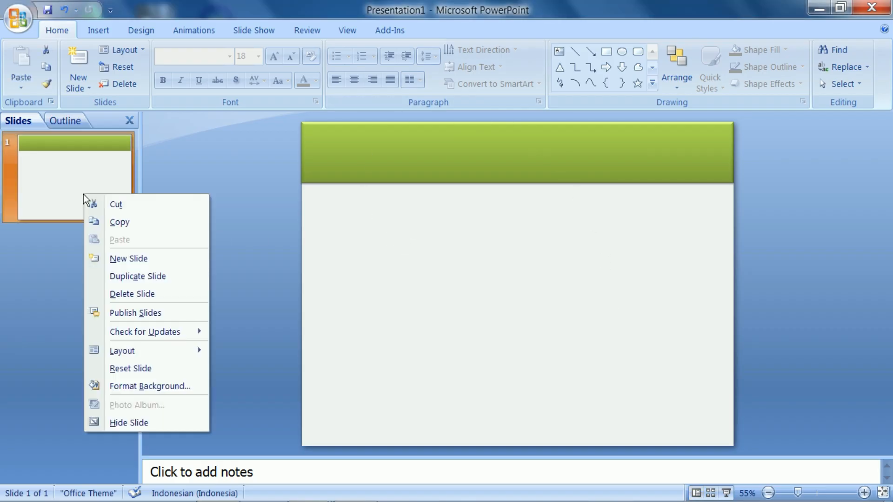
pyautogui.click(130, 279)
pyautogui.click(100, 219)
pyautogui.click(102, 262)
pyautogui.click(86, 184)
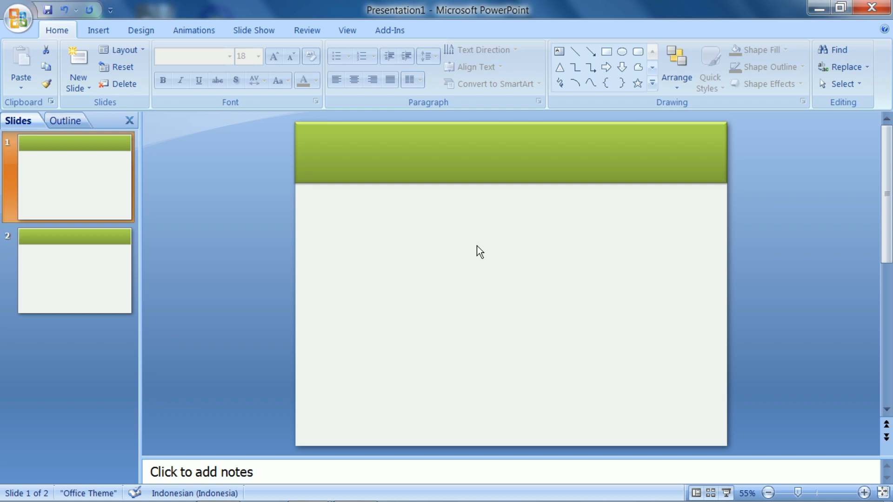
# Draw a small rounded rectangle near the slide's left edge, overlapping the lower edge of the green header
pyautogui.click(314, 168)
pyautogui.click(224, 127)
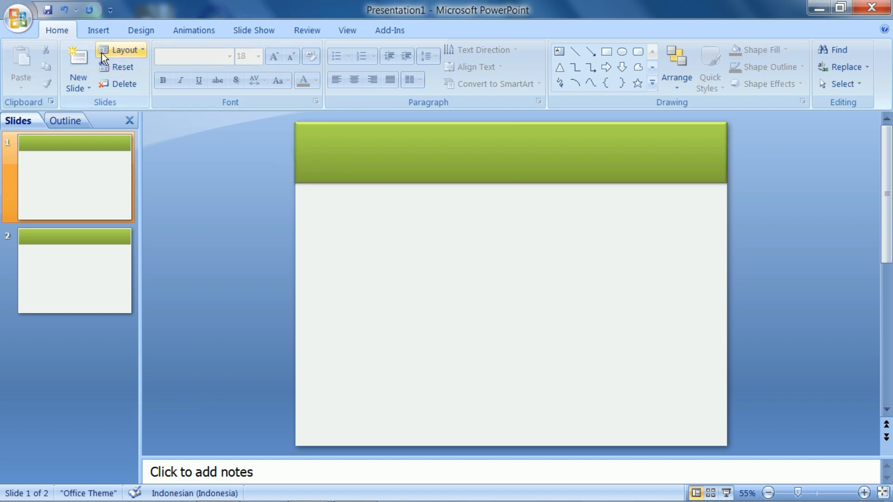
pyautogui.click(128, 33)
pyautogui.click(99, 29)
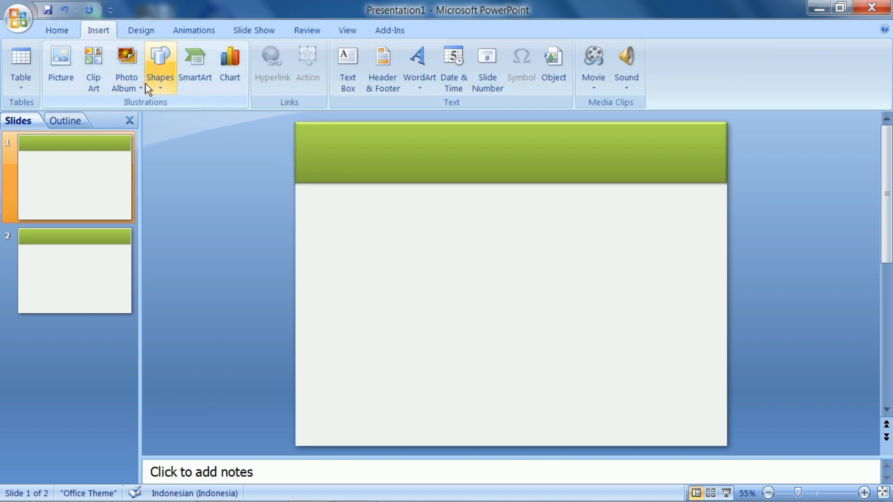
pyautogui.click(147, 85)
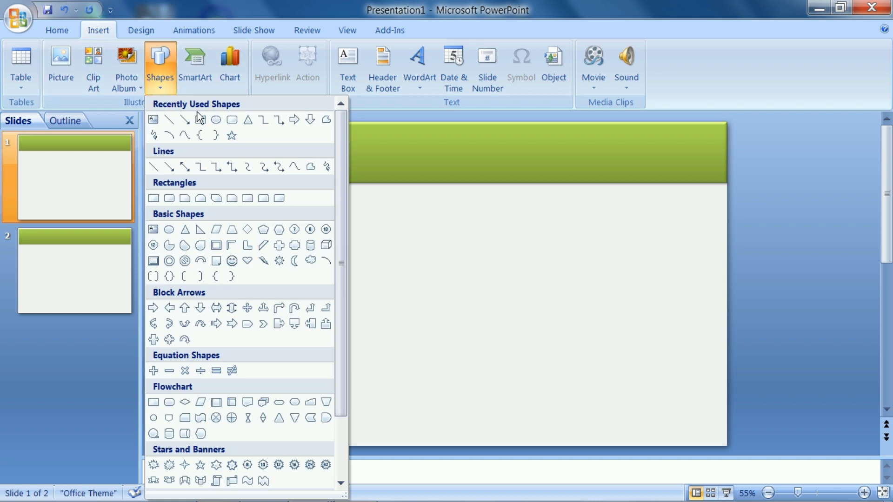
pyautogui.click(234, 124)
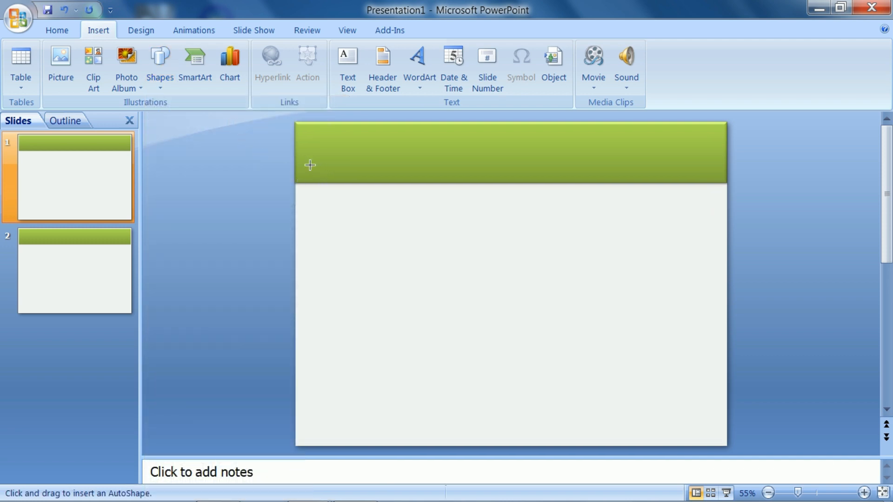
pyautogui.moveTo(308, 166); pyautogui.dragTo(393, 197)
pyautogui.click(390, 219)
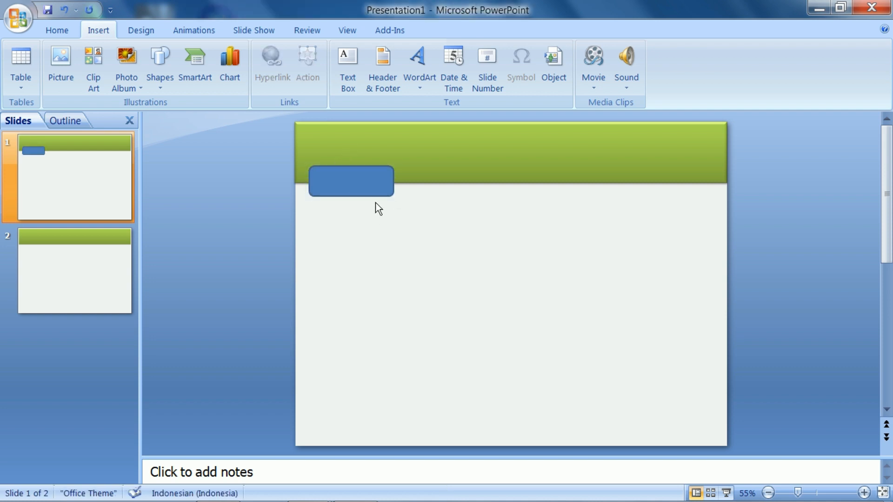
# Duplicate the rounded rectangle into a horizontal row of four evenly spaced shapes along the header's lower edge
pyautogui.click(864, 493)
pyautogui.click(864, 493)
pyautogui.click(864, 493)
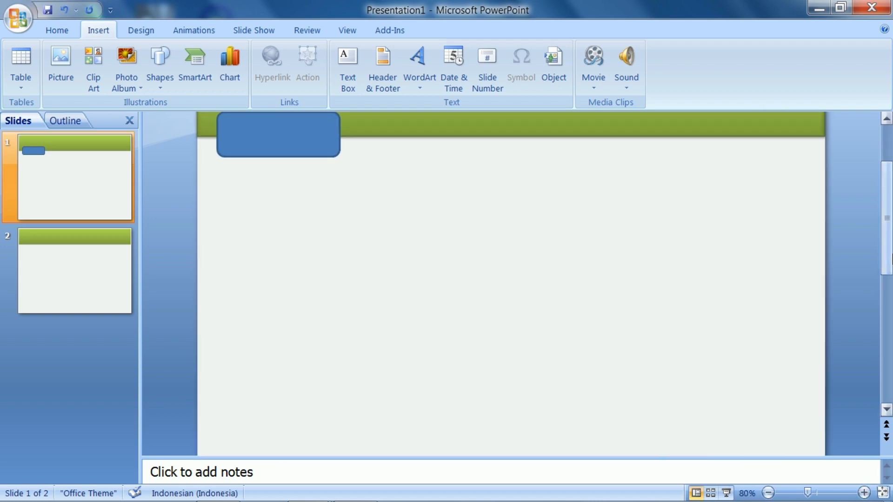
pyautogui.moveTo(887, 219); pyautogui.dragTo(886, 181)
pyautogui.click(262, 211)
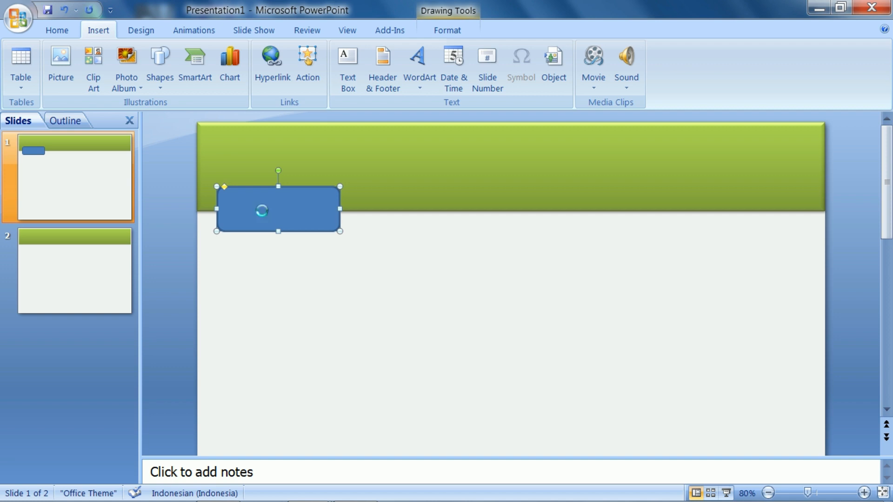
pyautogui.hotkey('ctrl', 'd')
pyautogui.moveTo(250, 207); pyautogui.dragTo(349, 197)
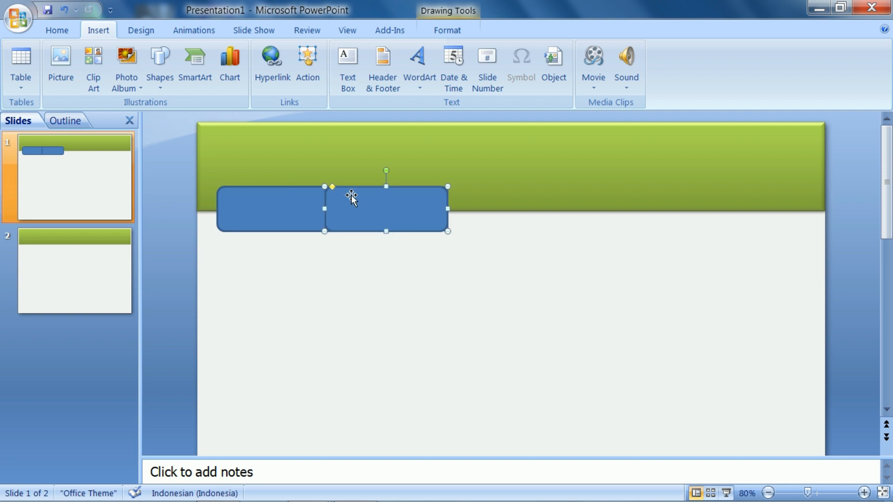
pyautogui.press('Right')
pyautogui.press('Right')
pyautogui.press('Right')
pyautogui.press('Right')
pyautogui.press('Right')
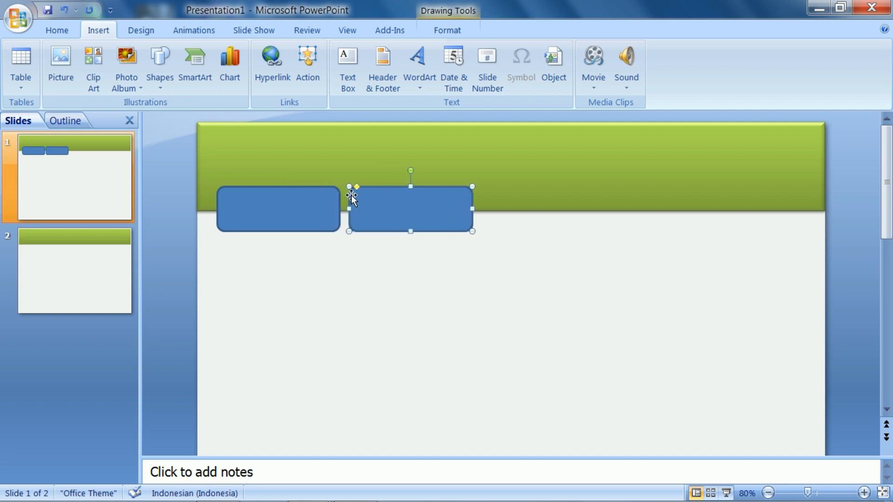
pyautogui.hotkey('ctrl', 'd')
pyautogui.hotkey('ctrl', 'd')
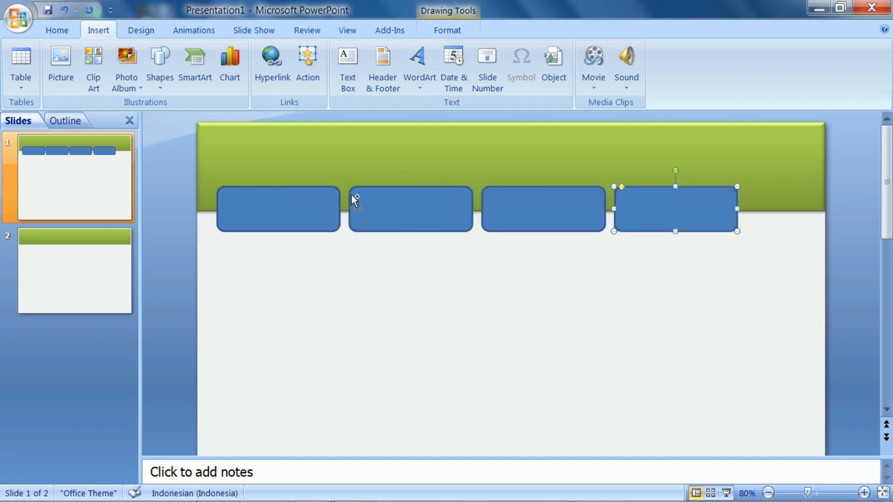
# Add one more duplicate to the row, and delete every copy so only the first rounded rectangle remains
pyautogui.hotkey('ctrl', 'd')
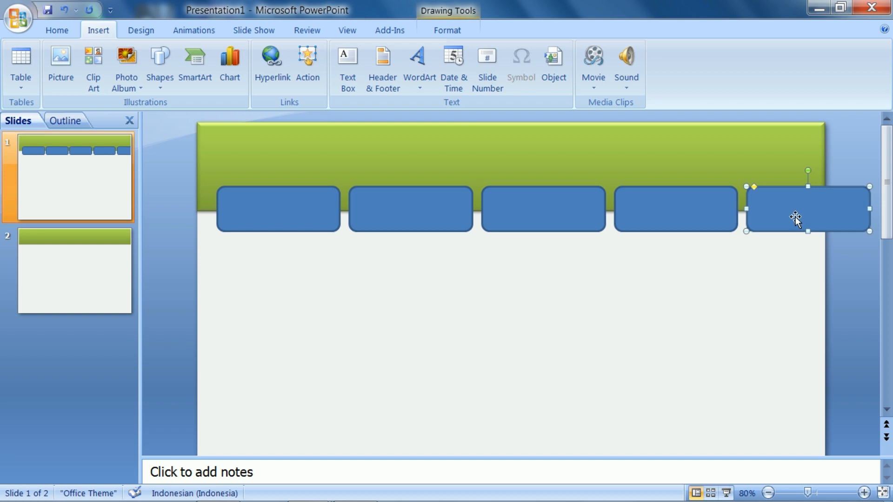
pyautogui.press('Delete')
pyautogui.click(707, 207)
pyautogui.press('Delete')
pyautogui.click(557, 212)
pyautogui.press('Delete')
pyautogui.click(461, 210)
pyautogui.press('Delete')
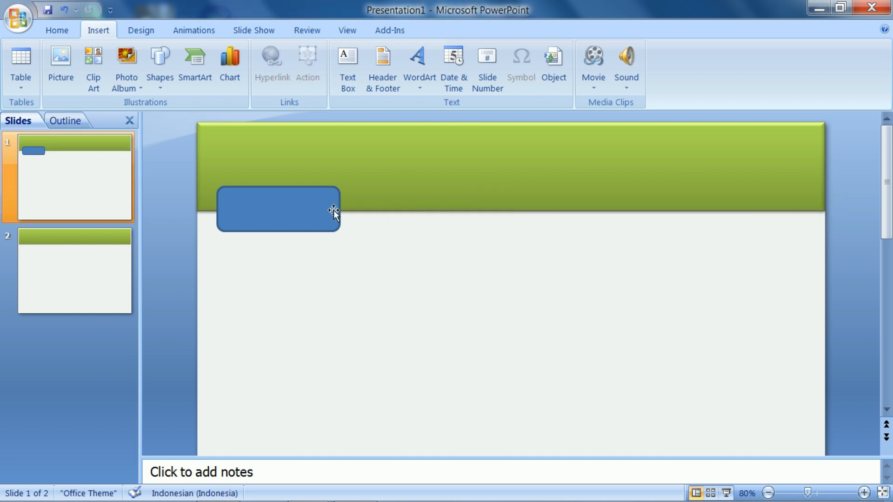
# Narrow the remaining rounded rectangle slightly and place a duplicate beside it, level with it and separated by a small gap
pyautogui.click(345, 212)
pyautogui.moveTo(341, 211); pyautogui.dragTo(331, 212)
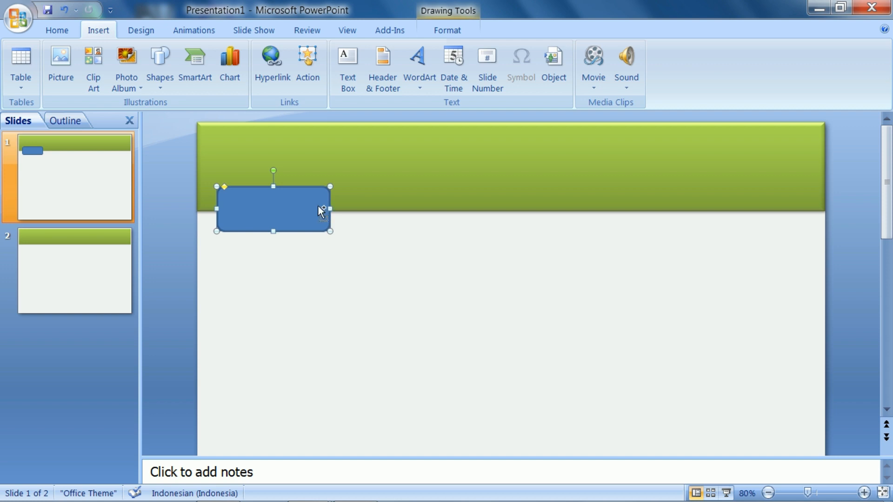
pyautogui.hotkey('ctrl', 'd')
pyautogui.moveTo(270, 199); pyautogui.dragTo(346, 197)
pyautogui.moveTo(363, 199); pyautogui.dragTo(362, 197)
pyautogui.press('Right')
pyautogui.press('Right')
pyautogui.press('Right')
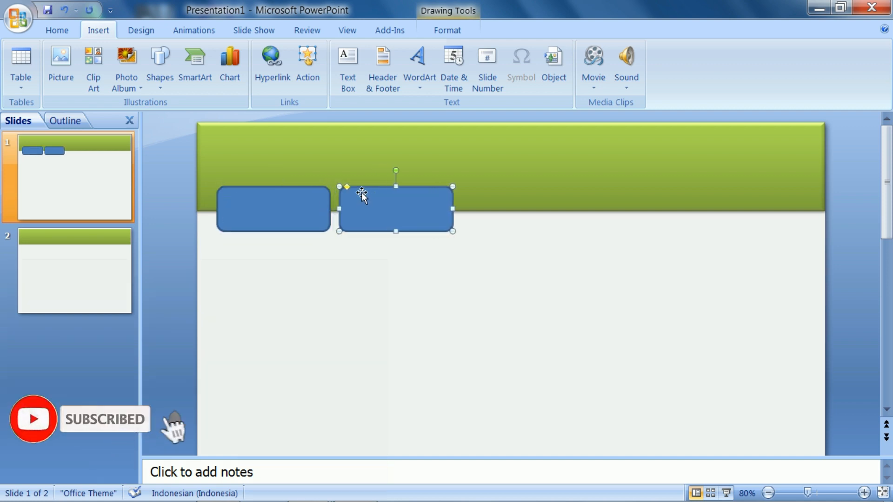
# Duplicate the rounded rectangle into an evenly spaced row of five and shift the whole row to centre it across the slide
pyautogui.hotkey('ctrl', 'd')
pyautogui.hotkey('ctrl', 'd')
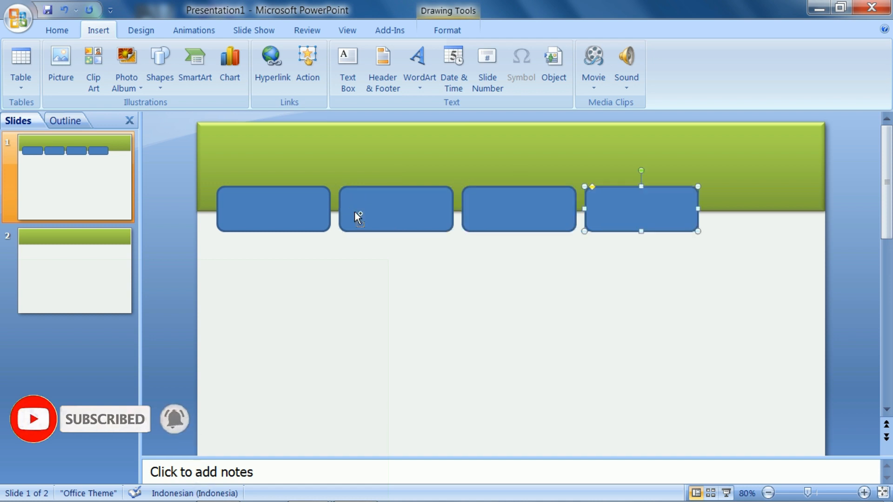
pyautogui.hotkey('ctrl', 'd')
pyautogui.moveTo(176, 171); pyautogui.dragTo(858, 287)
pyautogui.press('Left')
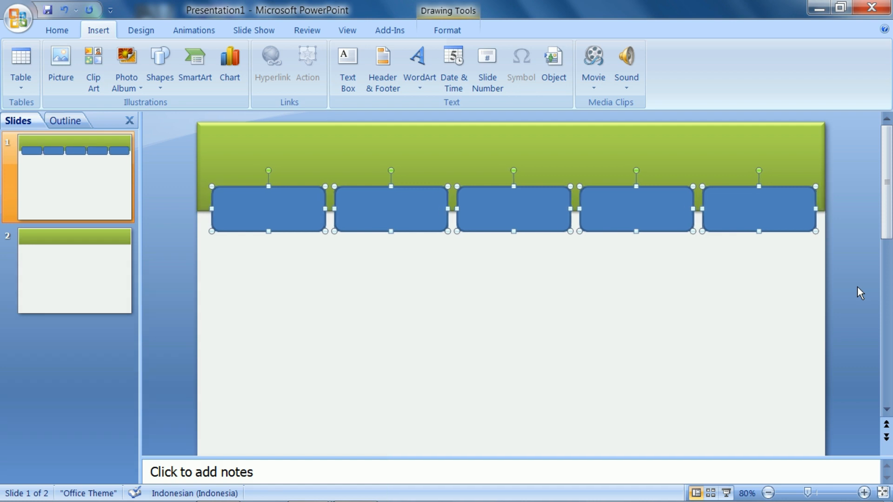
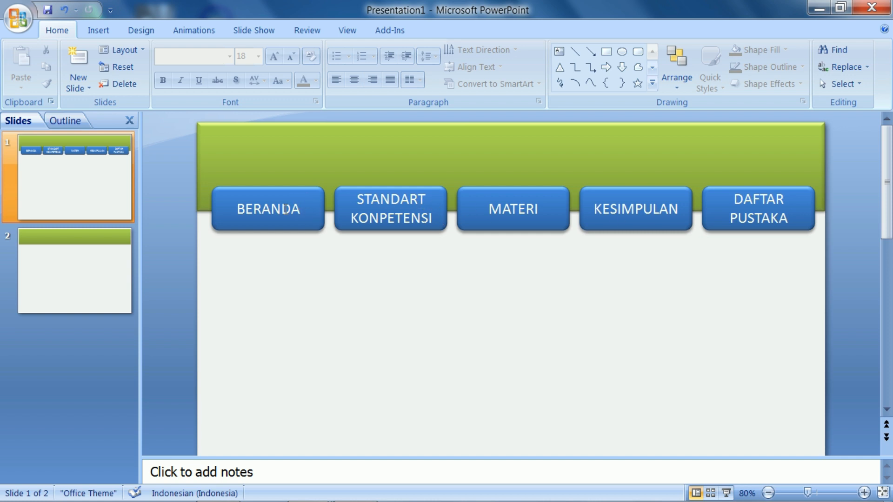
pyautogui.click(286, 209)
pyautogui.moveTo(305, 210); pyautogui.dragTo(271, 211)
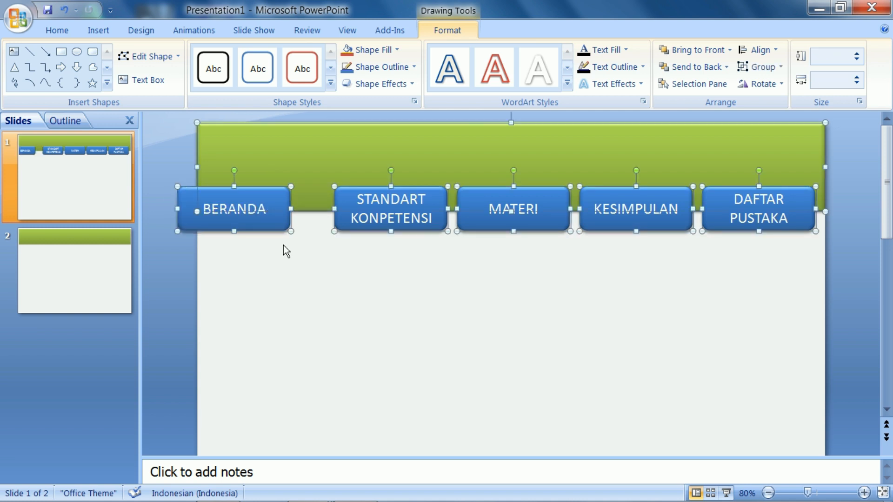
pyautogui.click(282, 245)
pyautogui.hotkey('ctrl', 'z')
# Look through the available fonts for the BERANDA button's label, leaving its font as it is
pyautogui.doubleClick(268, 209)
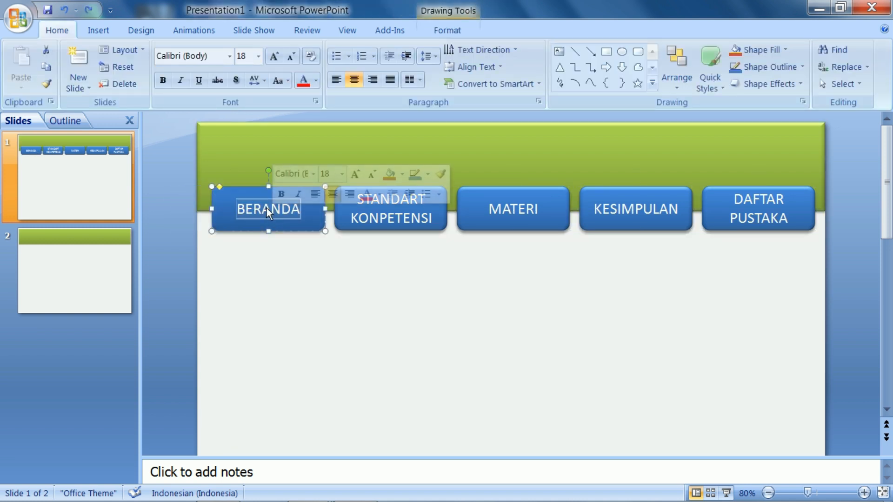
pyautogui.click(229, 56)
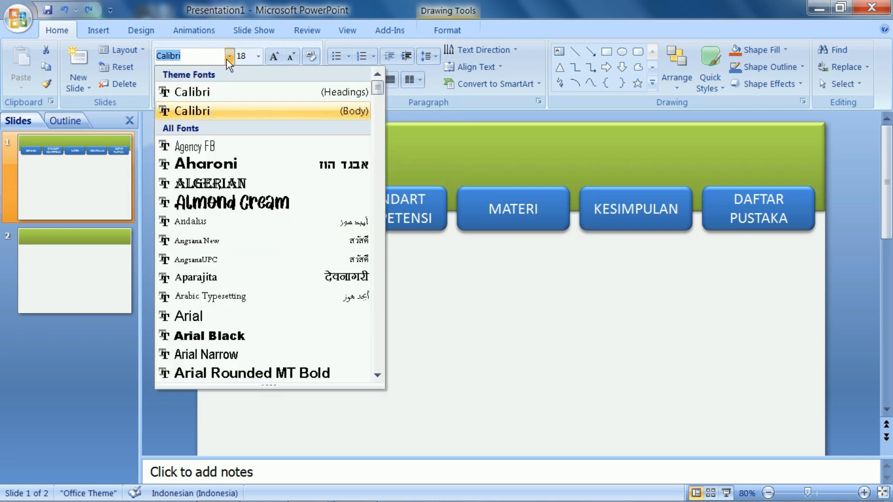
pyautogui.press('Escape')
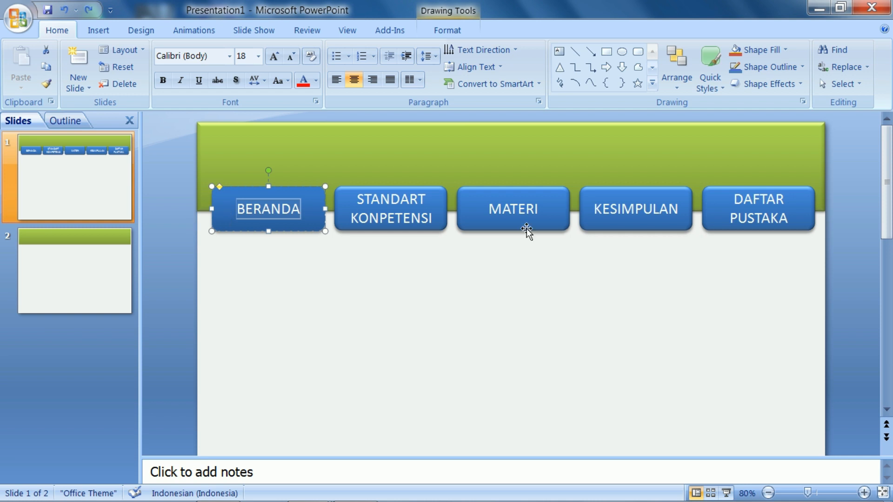
pyautogui.click(567, 278)
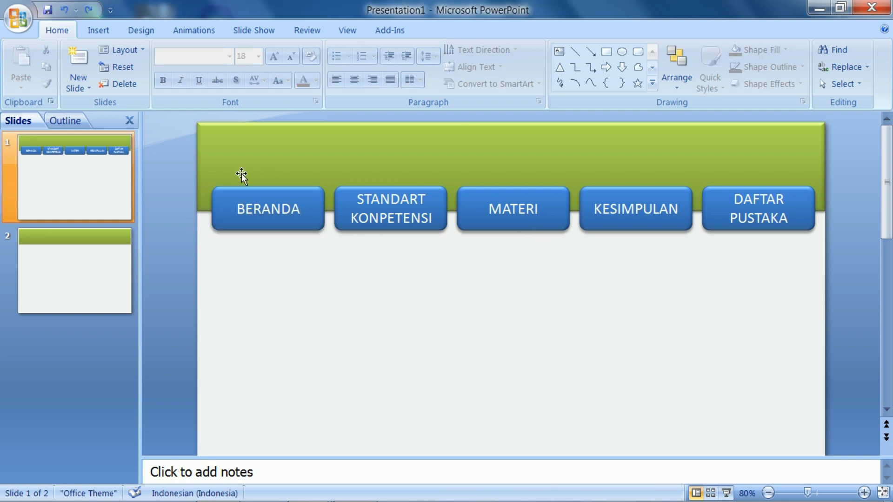
# Insert a text box in the green header above the first two buttons and enter "SMA NEGERI 1"
pyautogui.click(260, 155)
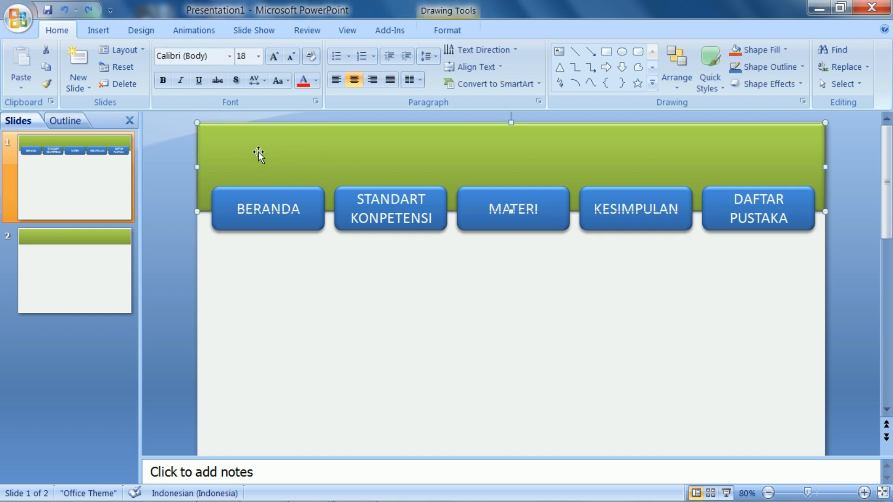
pyautogui.click(100, 32)
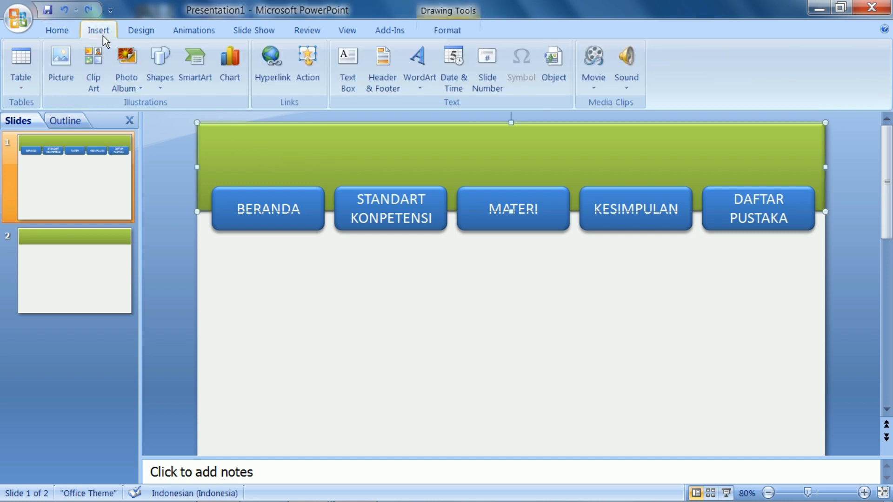
pyautogui.click(155, 78)
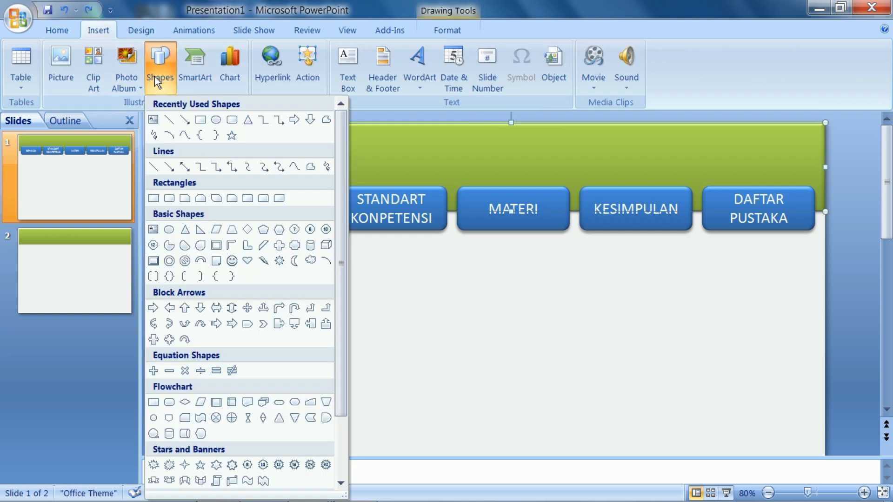
pyautogui.click(154, 120)
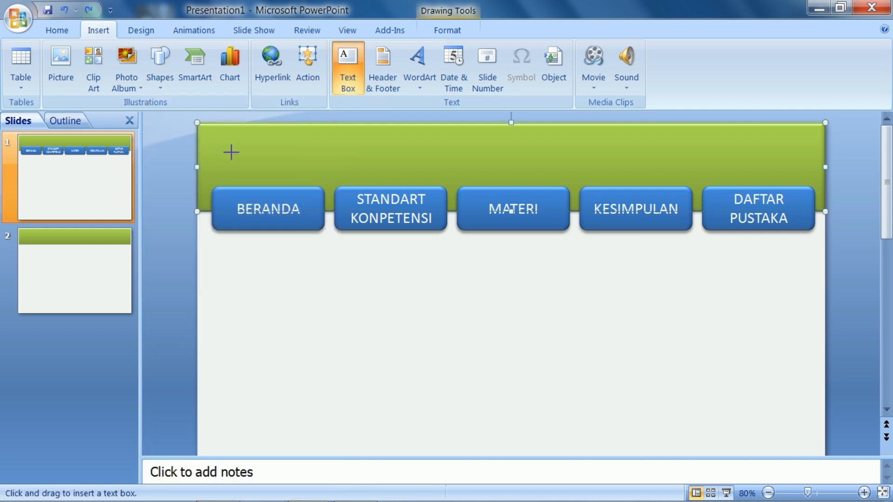
pyautogui.moveTo(231, 152); pyautogui.dragTo(394, 178)
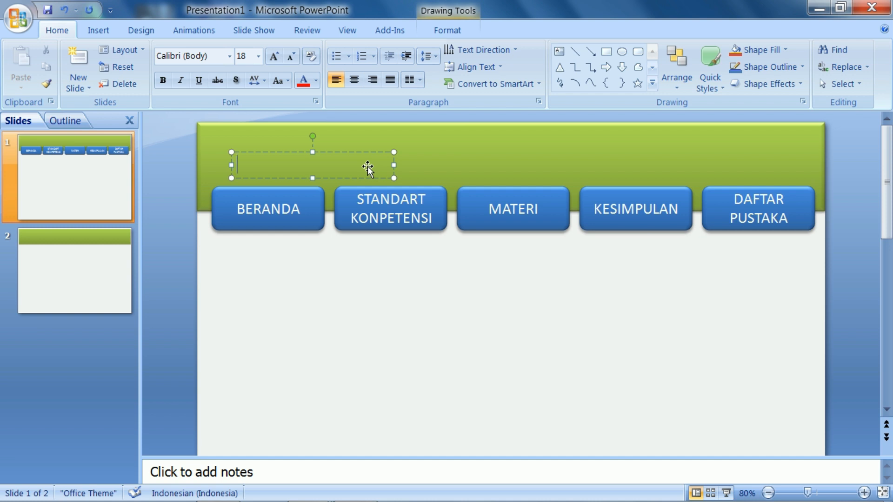
pyautogui.write('SMA NEGERI 1')
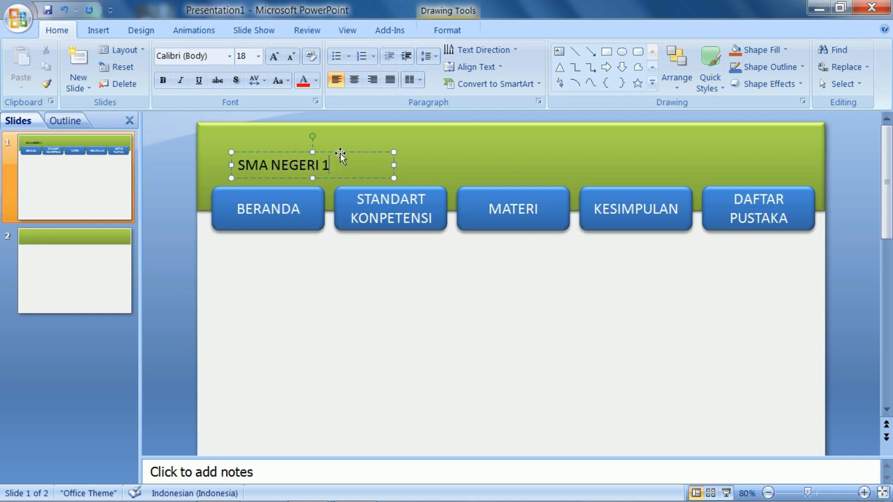
# Format the "SMA NEGERI 1" text as bold Arial Narrow
pyautogui.moveTo(326, 164); pyautogui.dragTo(269, 126)
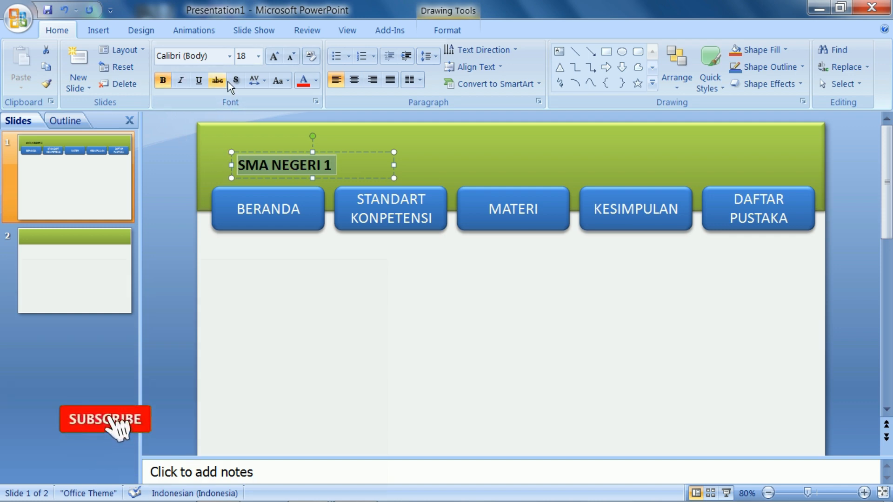
pyautogui.click(229, 56)
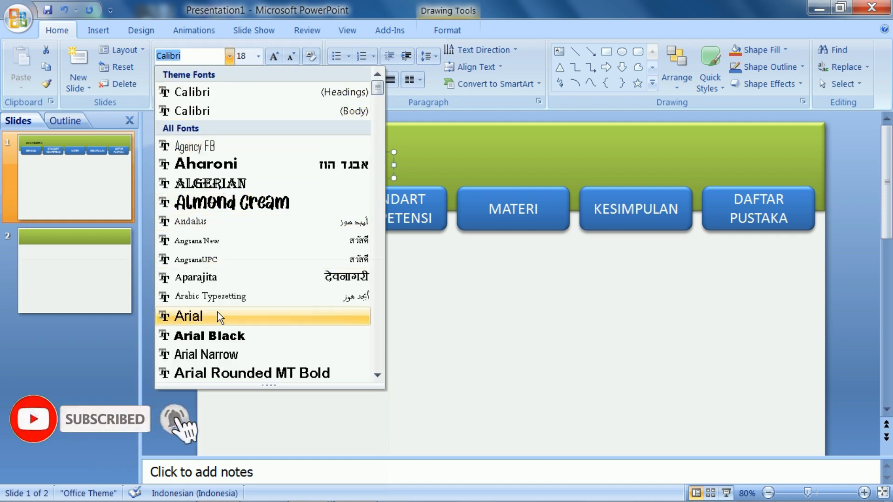
pyautogui.click(236, 356)
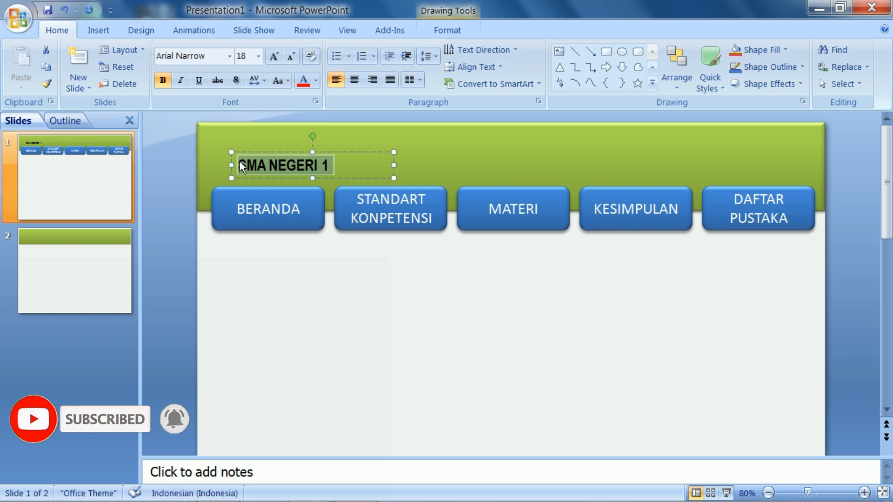
# Shift the "SMA NEGERI 1" text box left to line up with the BERANDA button and check the slide in the slide show
pyautogui.click(248, 148)
pyautogui.press('Left')
pyautogui.press('Left')
pyautogui.press('Left')
pyautogui.press('Left')
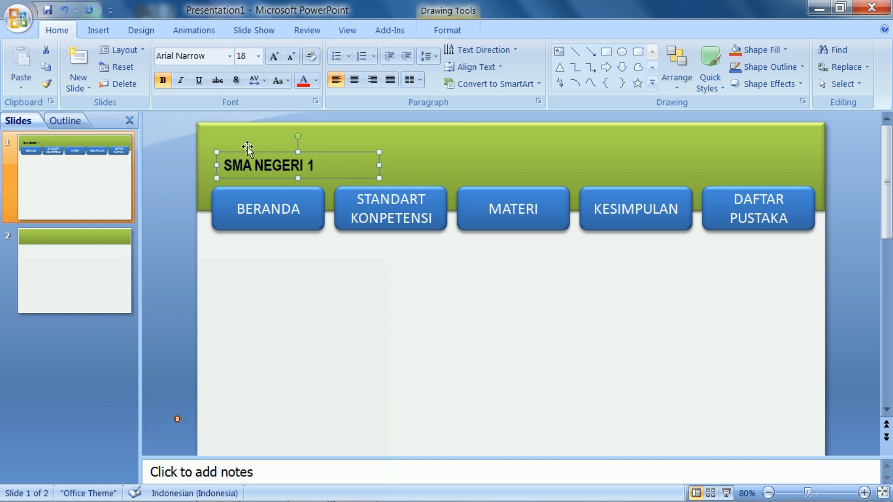
pyautogui.click(257, 321)
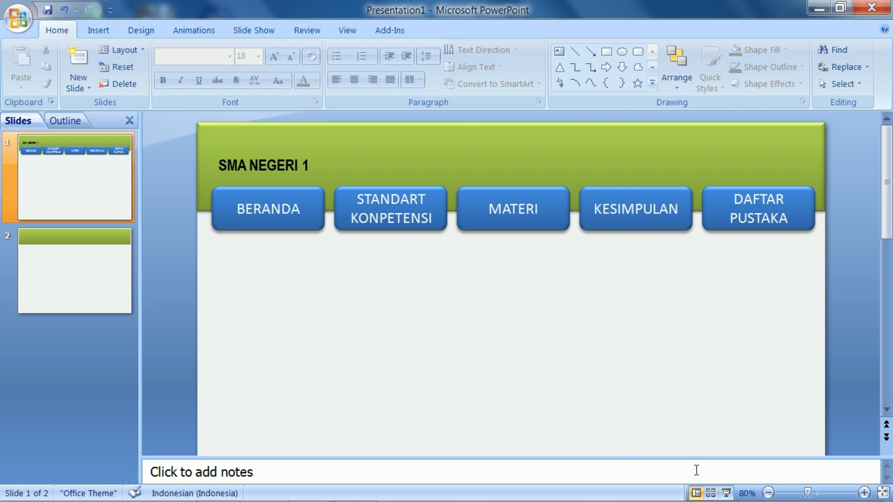
pyautogui.click(726, 493)
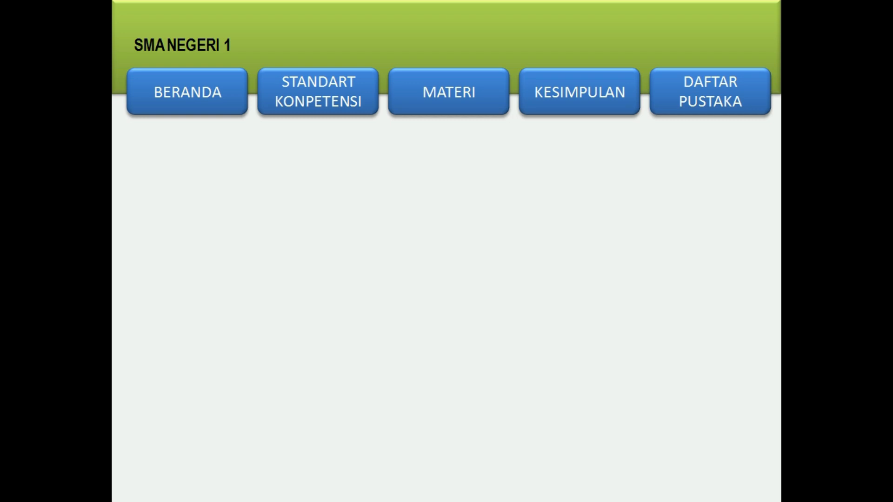
pyautogui.press('Escape')
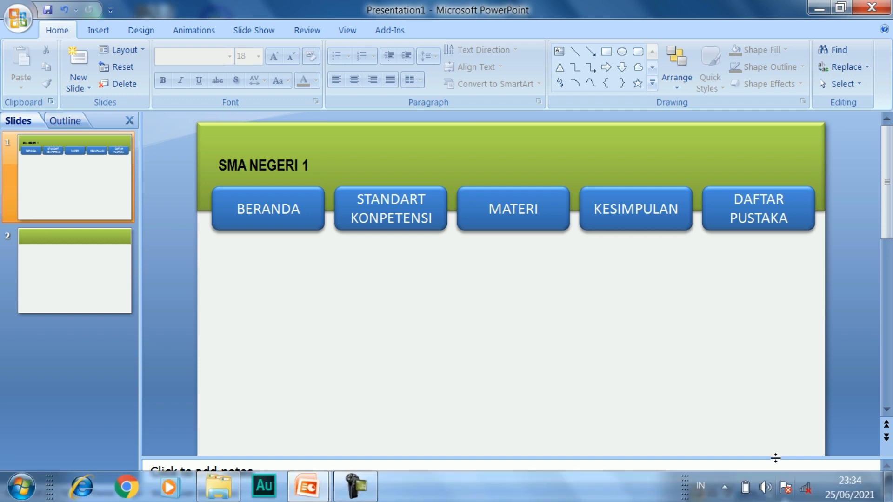
# Draw a right triangle about 9.13 cm high and 3.57 cm wide in the lower-left corner of slide 1
pyautogui.click(769, 493)
pyautogui.click(769, 493)
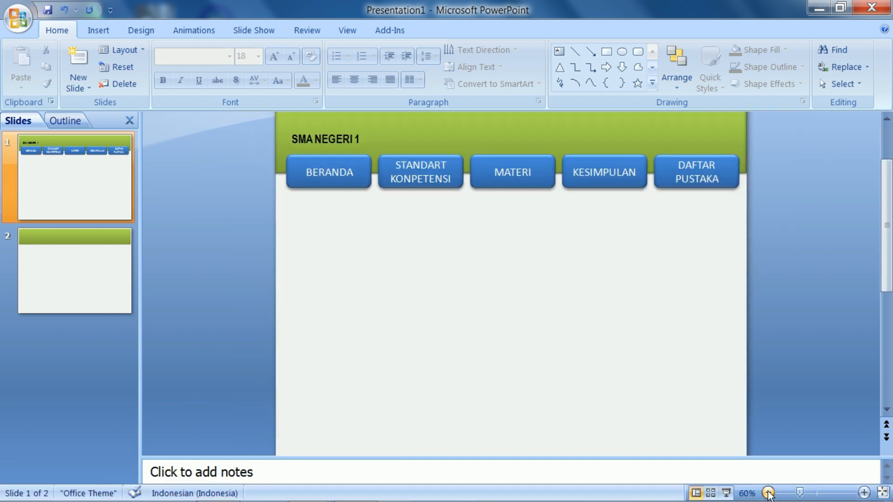
pyautogui.click(884, 437)
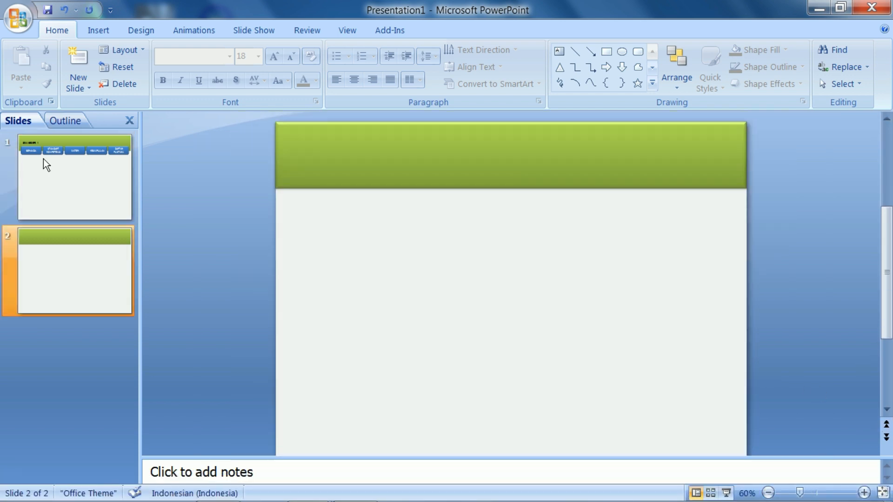
pyautogui.click(66, 176)
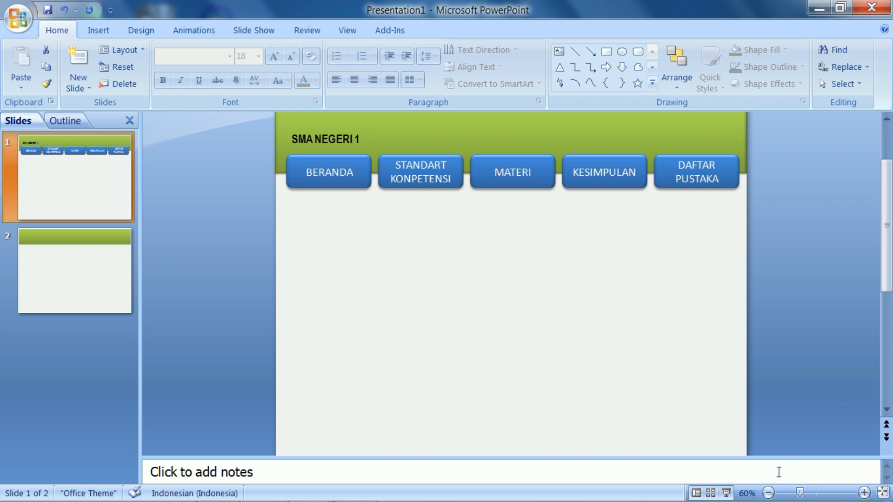
pyautogui.click(768, 493)
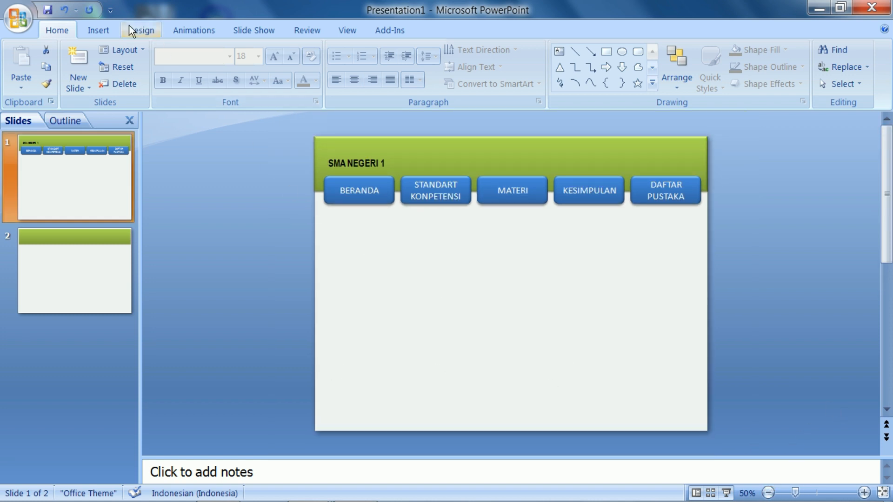
pyautogui.click(90, 32)
pyautogui.click(153, 81)
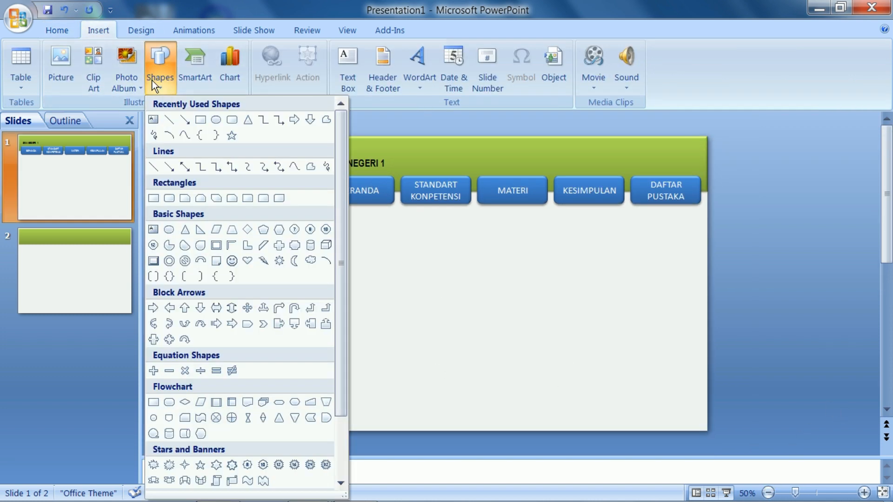
pyautogui.click(203, 232)
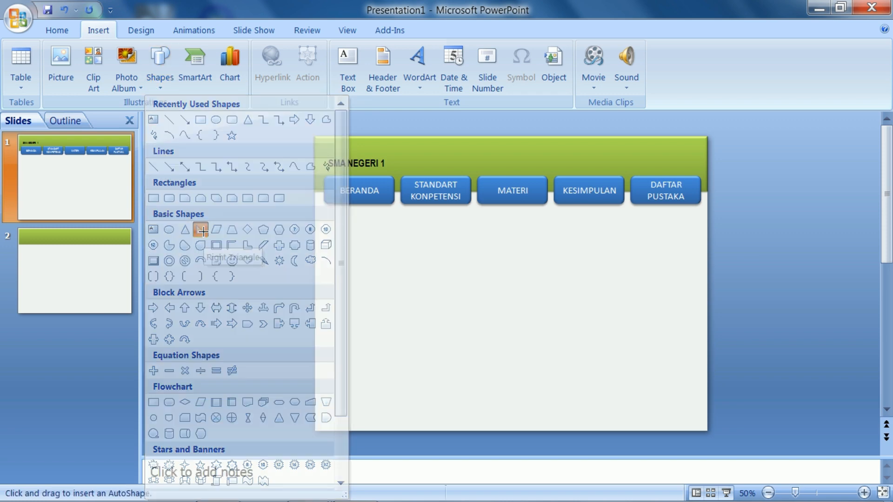
pyautogui.moveTo(315, 290); pyautogui.dragTo(369, 426)
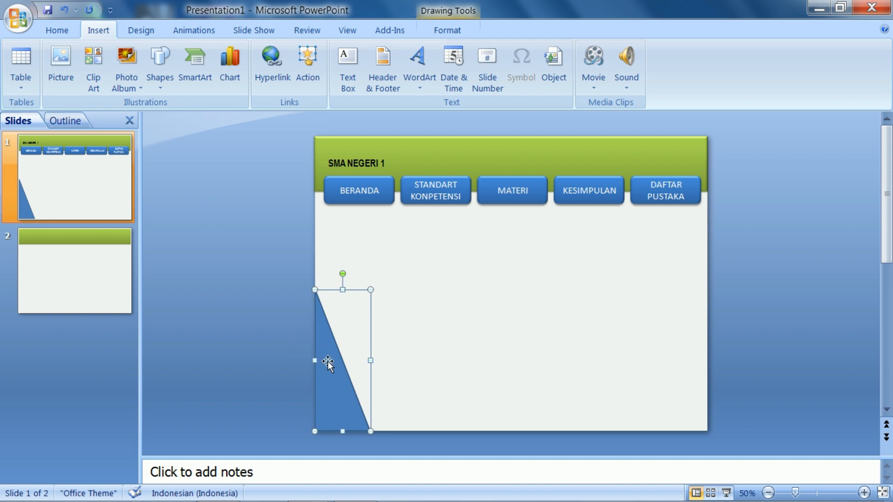
# Apply the glossy green shape style matching the header to the corner triangle and add an outer shadow cast to its right
pyautogui.click(456, 29)
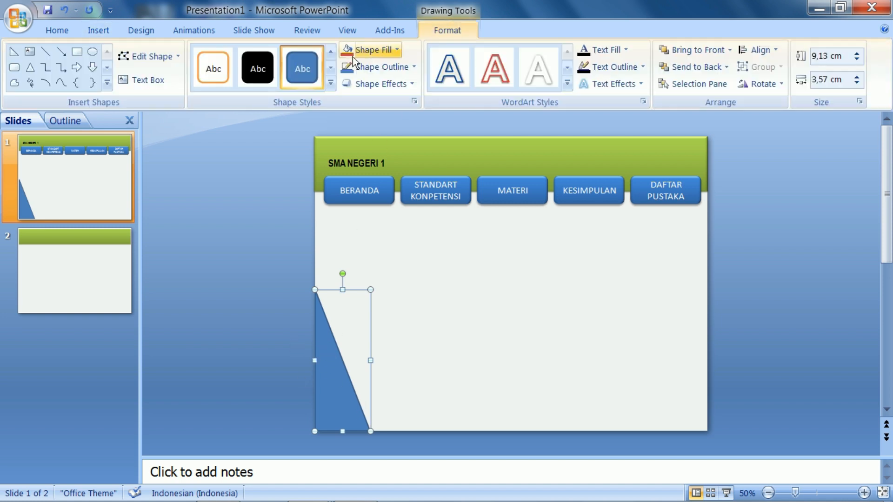
pyautogui.click(331, 83)
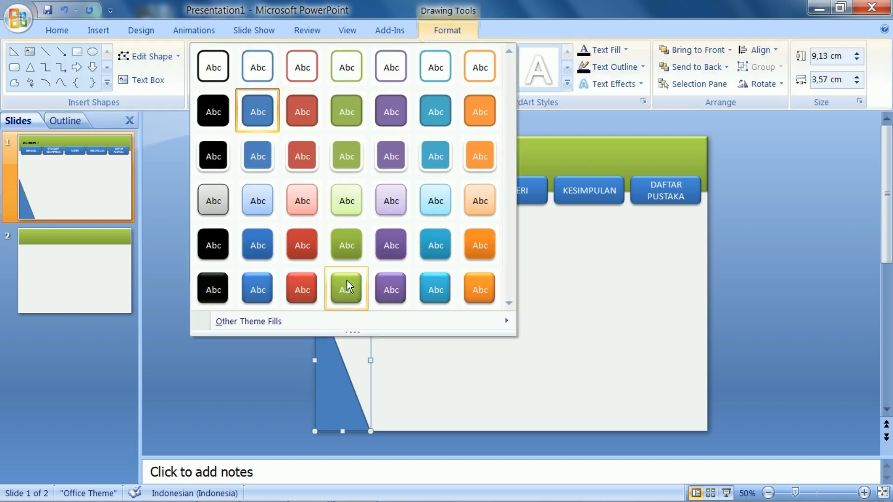
pyautogui.click(347, 280)
pyautogui.click(401, 84)
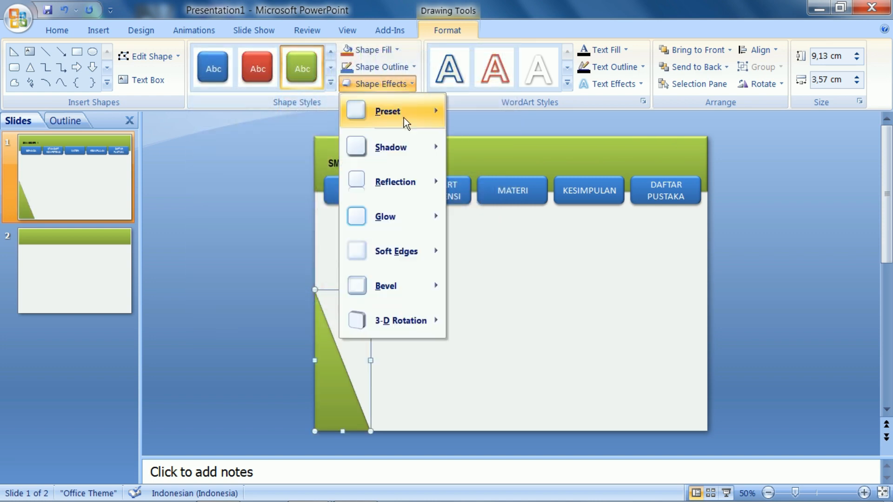
pyautogui.moveTo(404, 153)
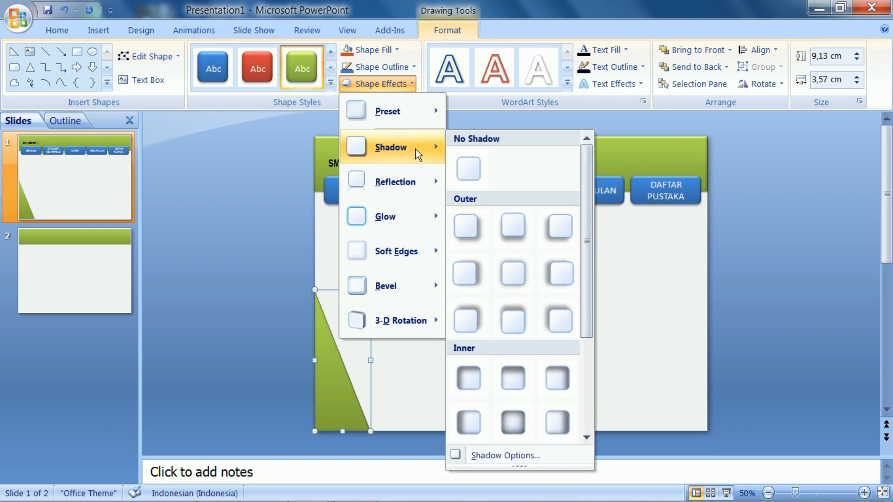
pyautogui.click(479, 260)
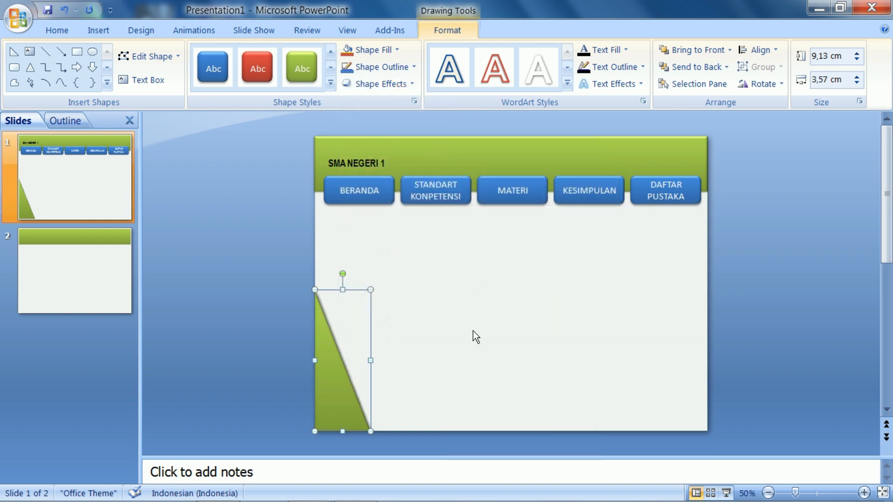
pyautogui.click(473, 331)
# Duplicate the green triangle, flip the copy horizontally and place it in the slide's lower-right corner
pyautogui.click(337, 372)
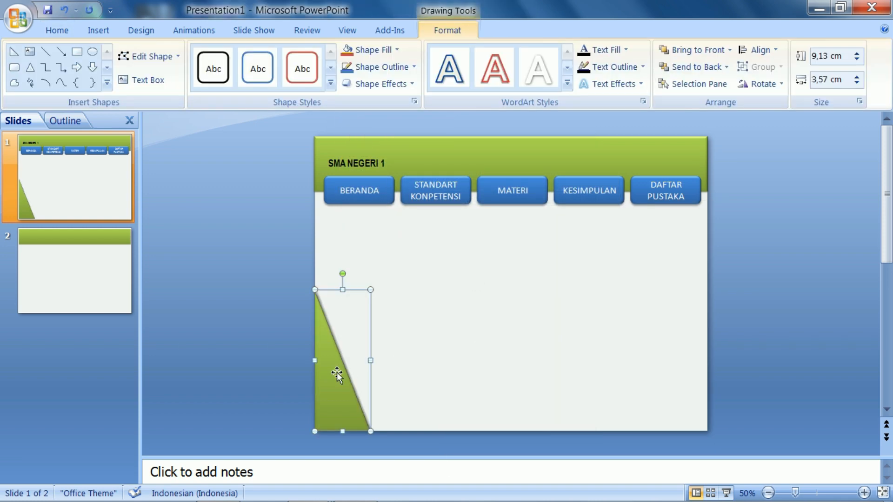
pyautogui.moveTo(339, 372); pyautogui.dragTo(476, 357)
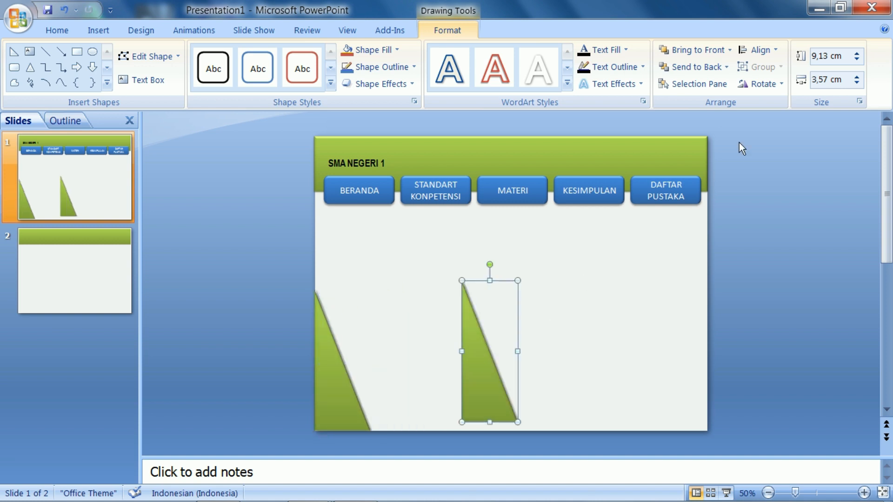
pyautogui.click(779, 83)
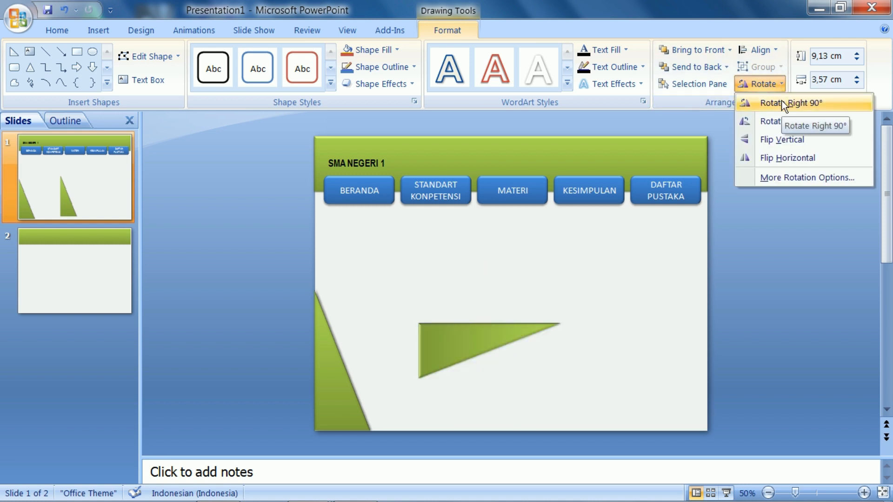
pyautogui.click(786, 159)
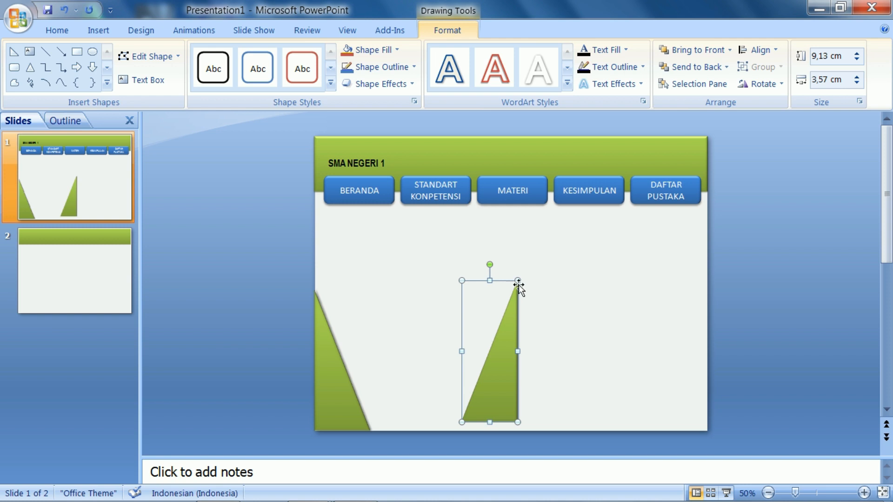
pyautogui.moveTo(518, 285); pyautogui.dragTo(705, 289)
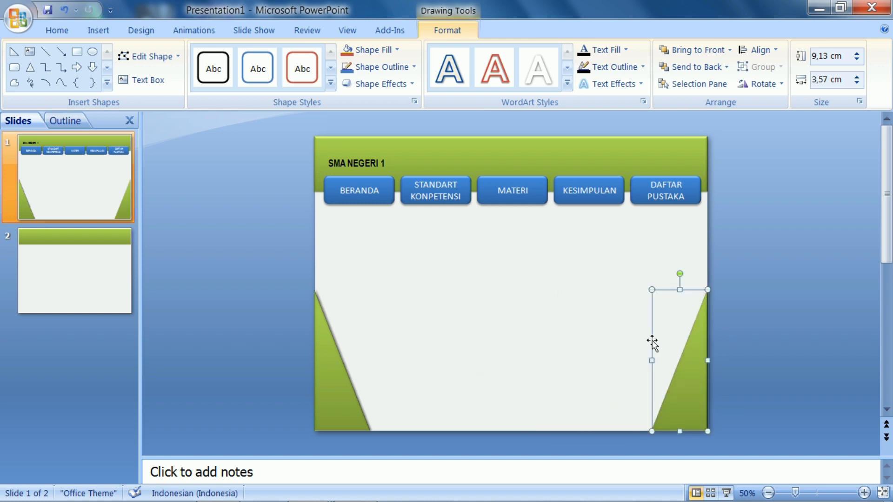
# Give the lower-right triangle the glossy green style with an outer shadow cast to its left and check it in the slide show
pyautogui.click(331, 84)
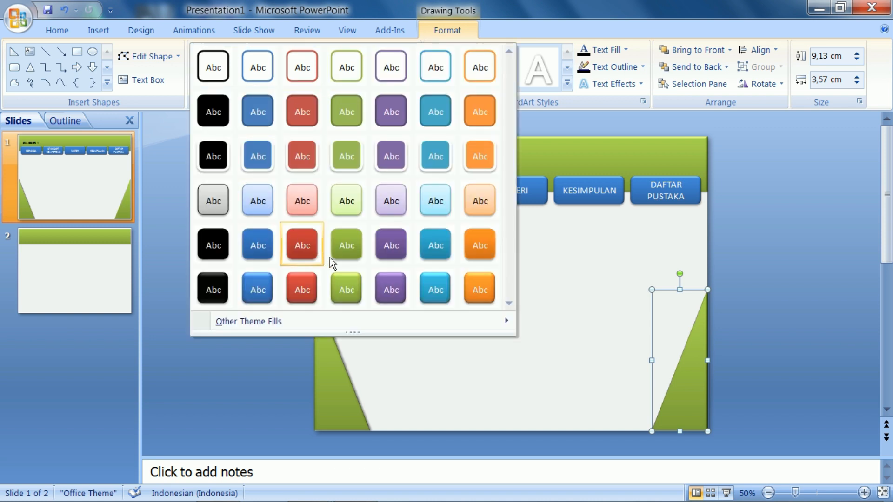
pyautogui.click(344, 281)
pyautogui.click(407, 84)
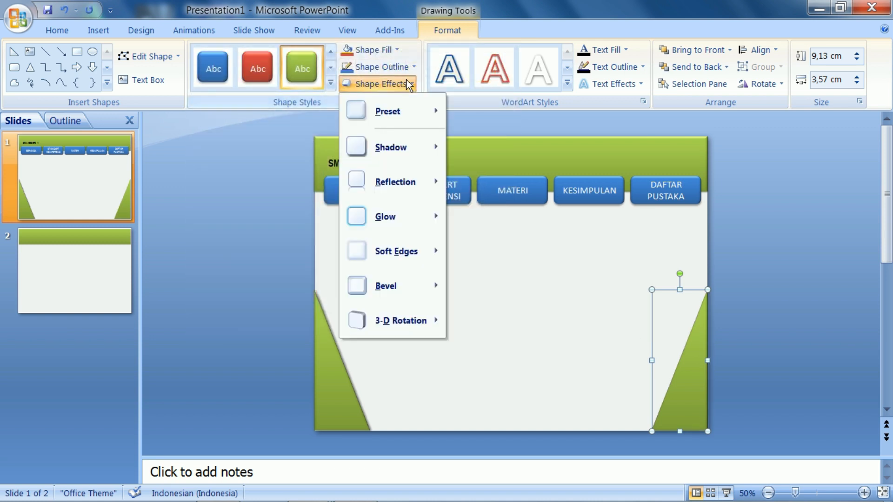
pyautogui.moveTo(411, 148)
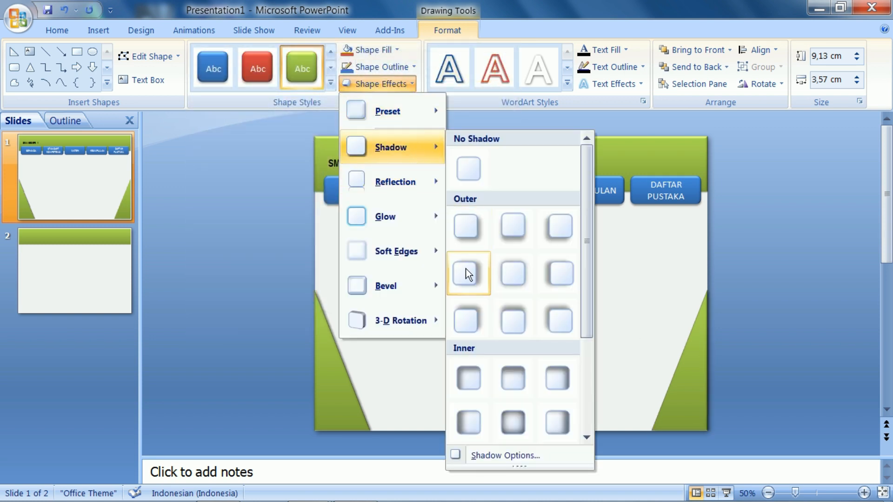
pyautogui.click(545, 277)
pyautogui.click(760, 275)
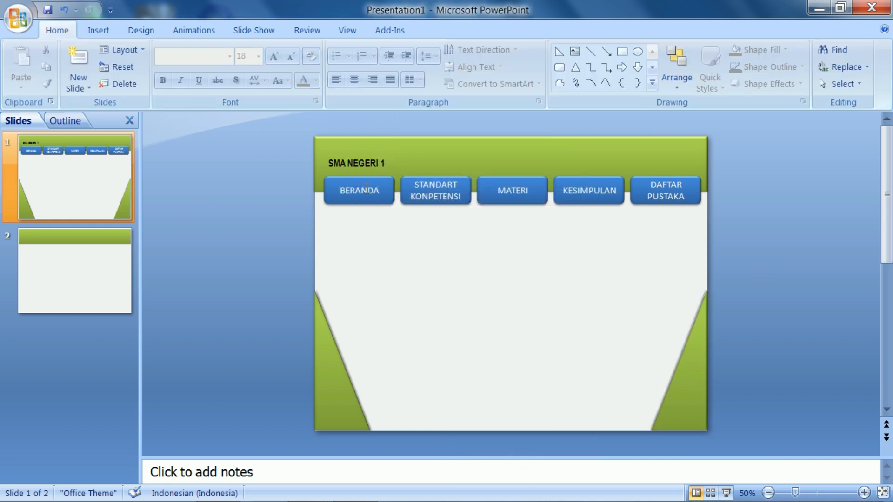
pyautogui.click(726, 493)
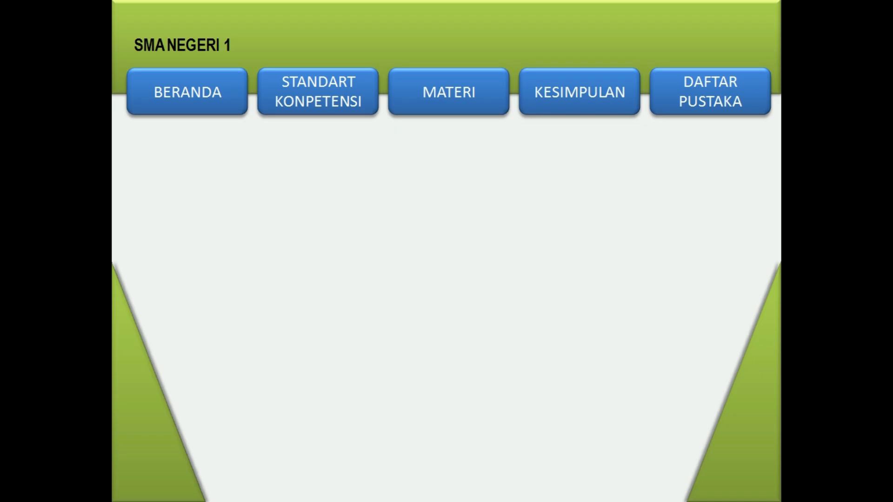
pyautogui.press('Escape')
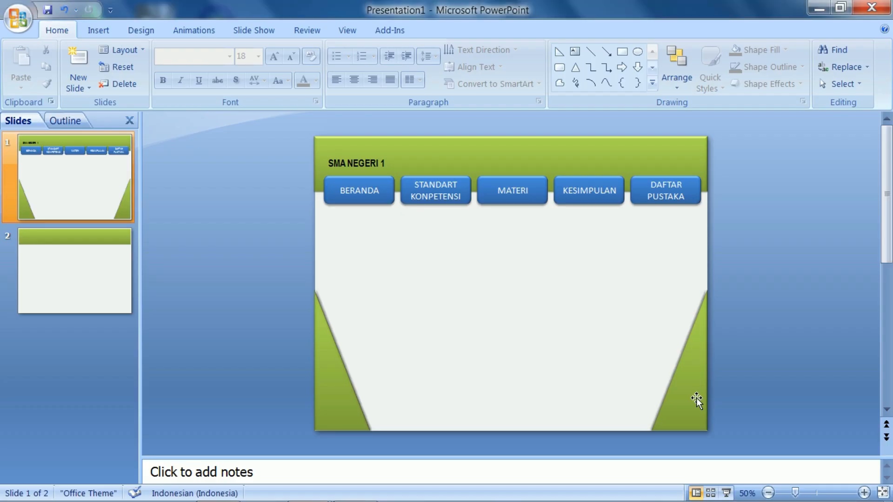
pyautogui.moveTo(377, 339); pyautogui.dragTo(452, 432)
# Draw a rounded rectangle about 12.5 cm wide and 4.76 cm high in the middle of slide 1
pyautogui.click(104, 31)
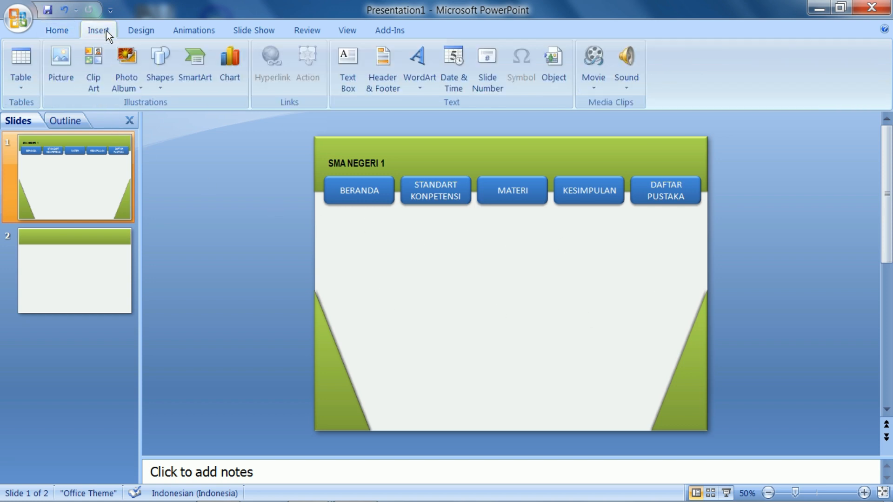
pyautogui.click(158, 77)
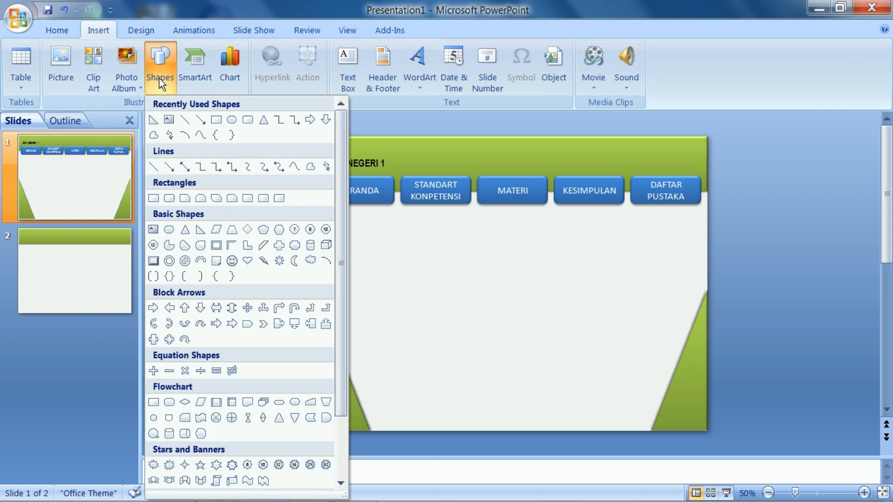
pyautogui.click(247, 121)
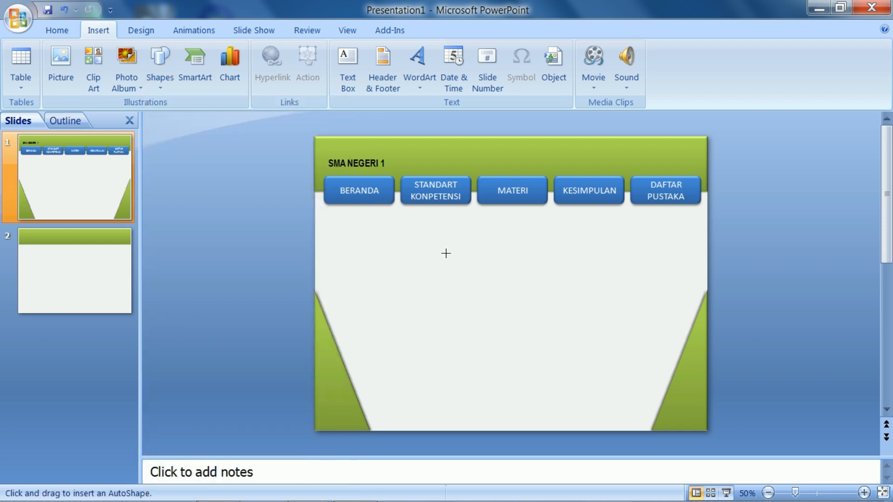
pyautogui.moveTo(425, 253)
pyautogui.mouseDown()
pyautogui.moveTo(499, 272)
pyautogui.moveTo(619, 327)
pyautogui.mouseUp()
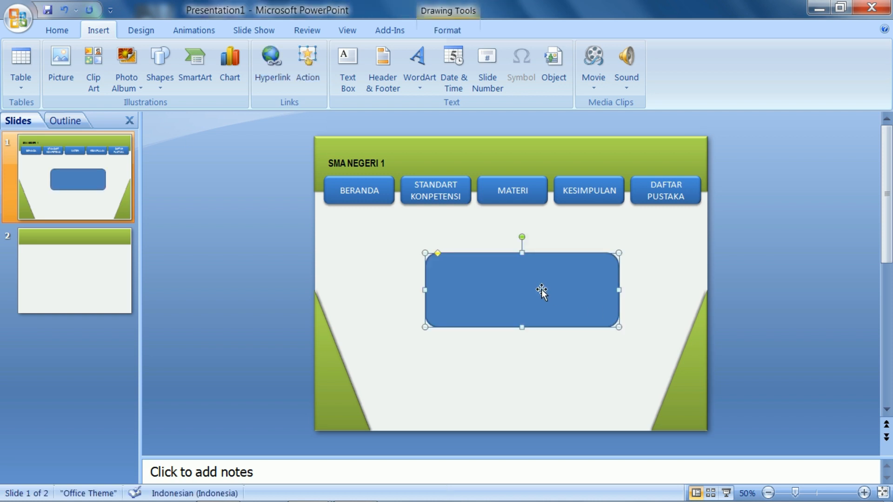
# Enter "SLIDE MASTER" as the text of the rounded rectangle
pyautogui.write('slide')
pyautogui.press('BackSpace')
pyautogui.press('BackSpace')
pyautogui.press('BackSpace')
pyautogui.press('BackSpace')
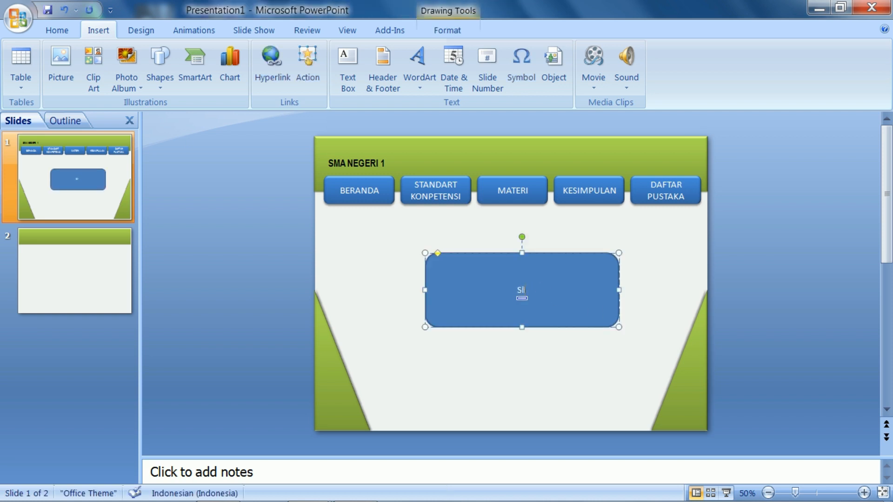
pyautogui.write('SLIDE MASTER')
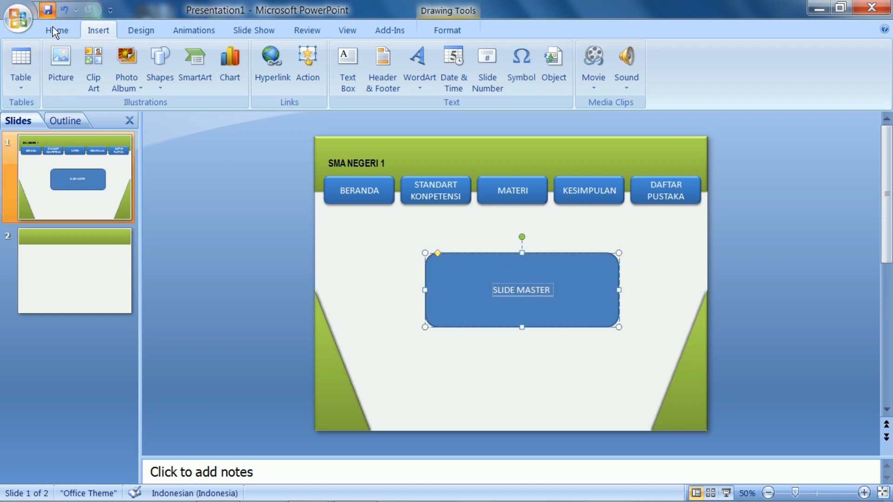
pyautogui.click(48, 10)
pyautogui.click(601, 80)
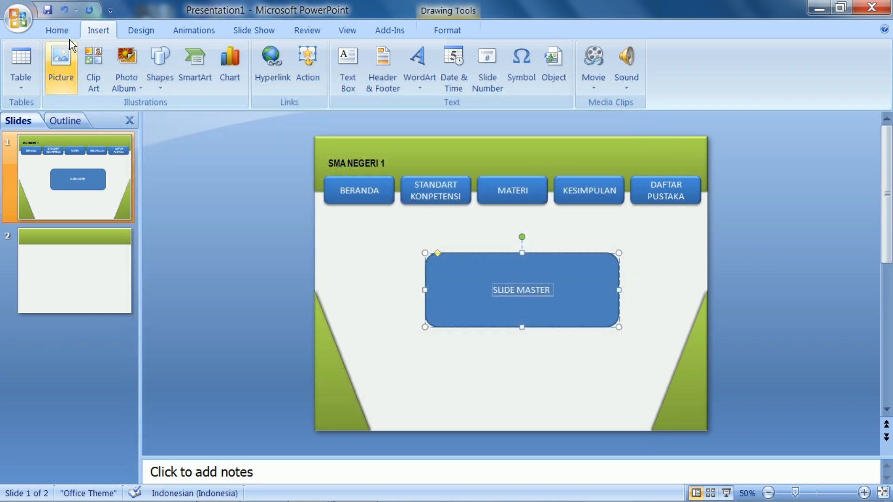
# Format the "SLIDE MASTER" text as bold black Arial Narrow at size 36
pyautogui.click(57, 30)
pyautogui.click(229, 57)
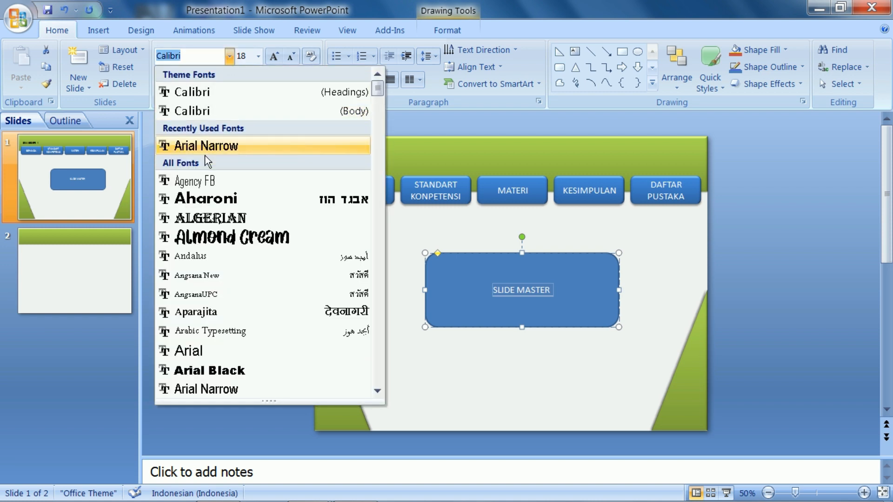
pyautogui.click(210, 147)
pyautogui.click(162, 80)
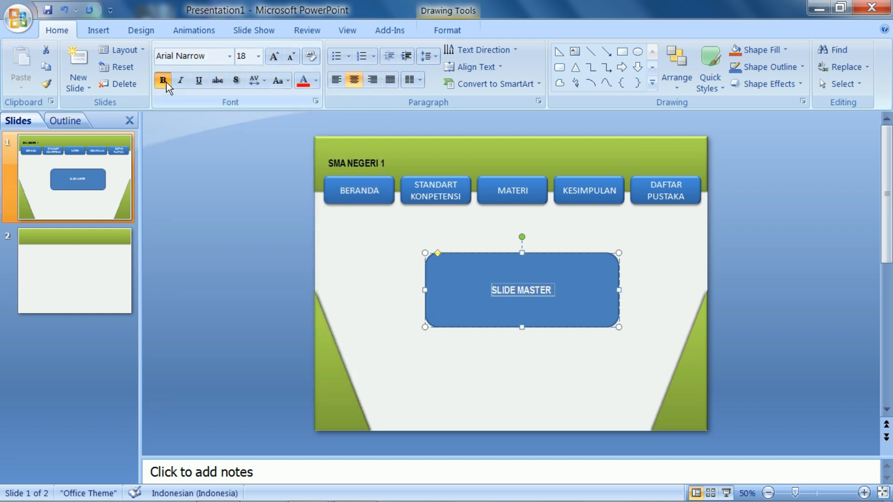
pyautogui.click(274, 56)
pyautogui.click(275, 57)
pyautogui.click(274, 56)
pyautogui.click(274, 56)
pyautogui.click(276, 56)
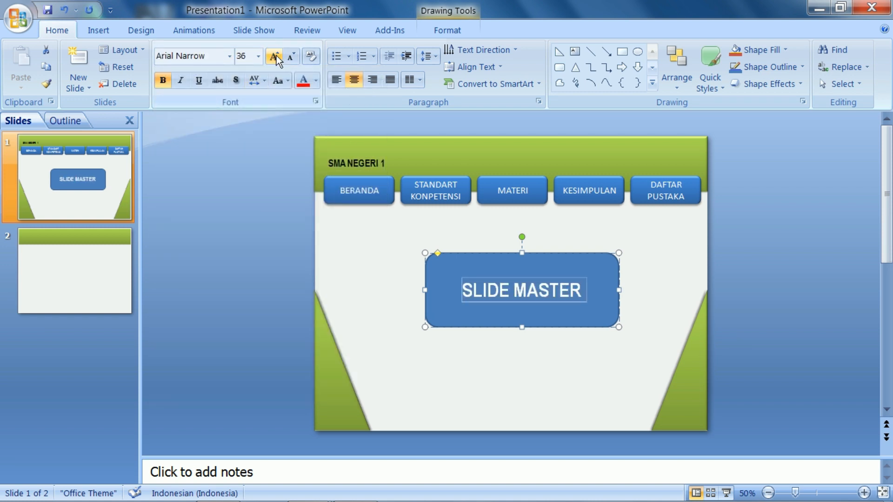
pyautogui.click(315, 81)
pyautogui.click(319, 110)
# Give the SLIDE MASTER box the Colored Outline - Accent 1 style with an outer shadow below it and check it in the slide show
pyautogui.click(433, 334)
pyautogui.click(433, 323)
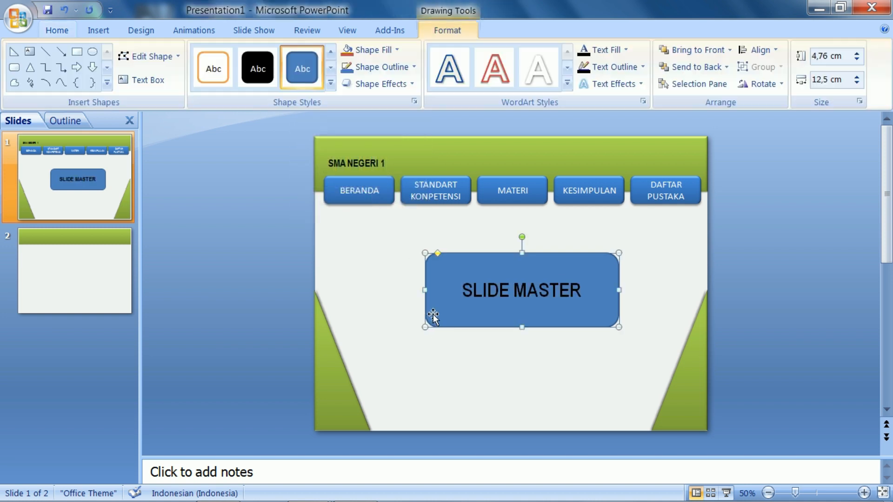
pyautogui.click(330, 82)
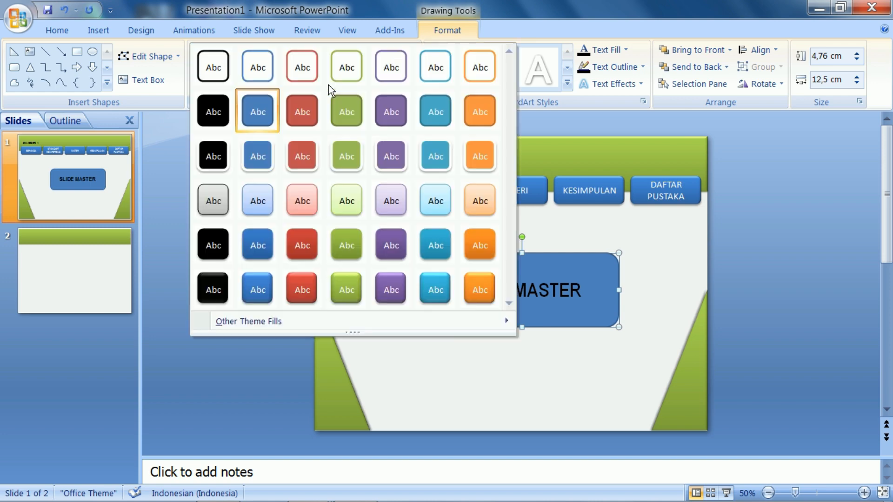
pyautogui.click(275, 69)
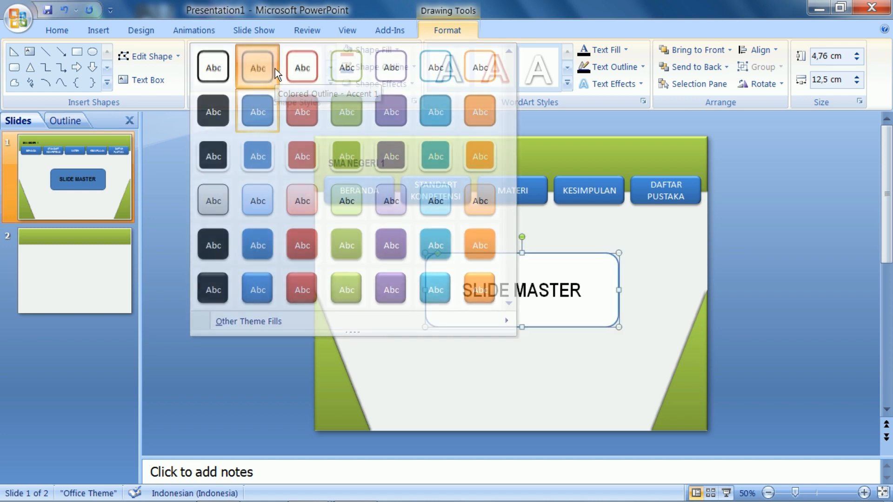
pyautogui.click(375, 84)
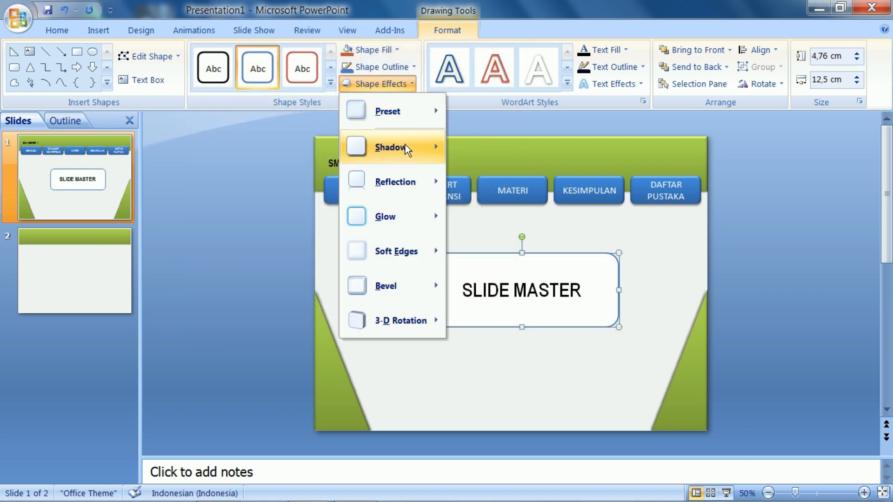
pyautogui.moveTo(410, 148)
pyautogui.click(512, 228)
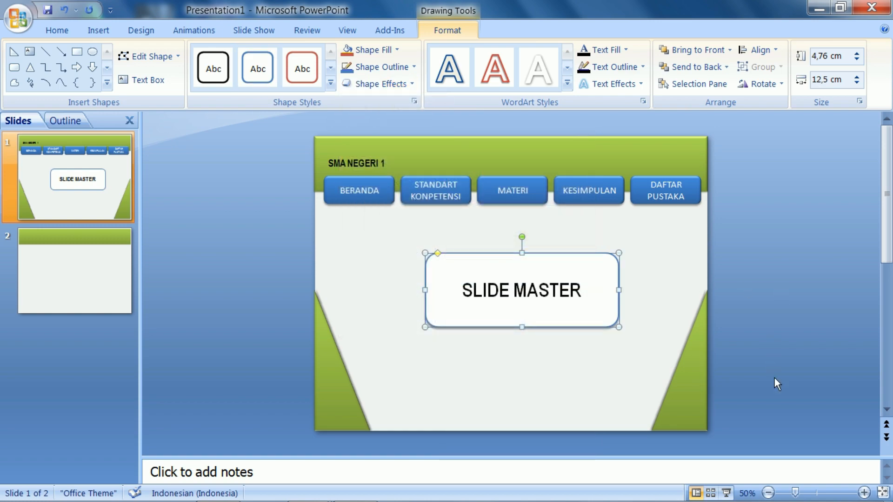
pyautogui.click(726, 493)
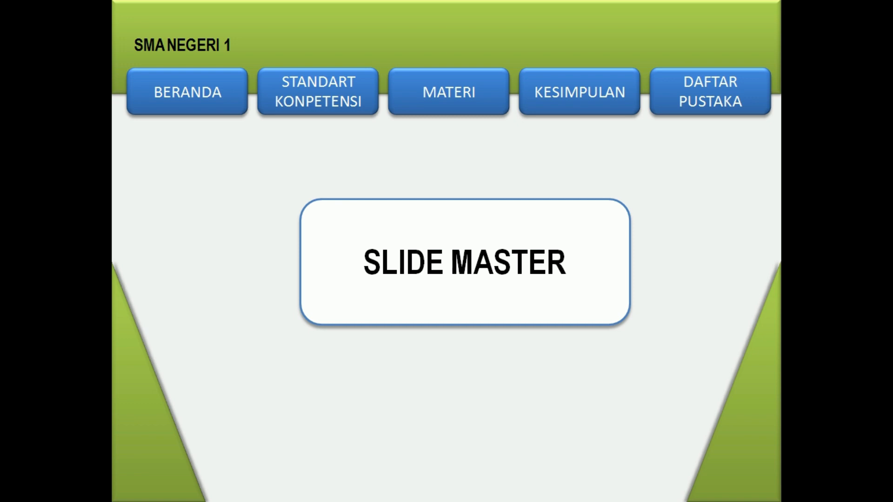
pyautogui.press('Escape')
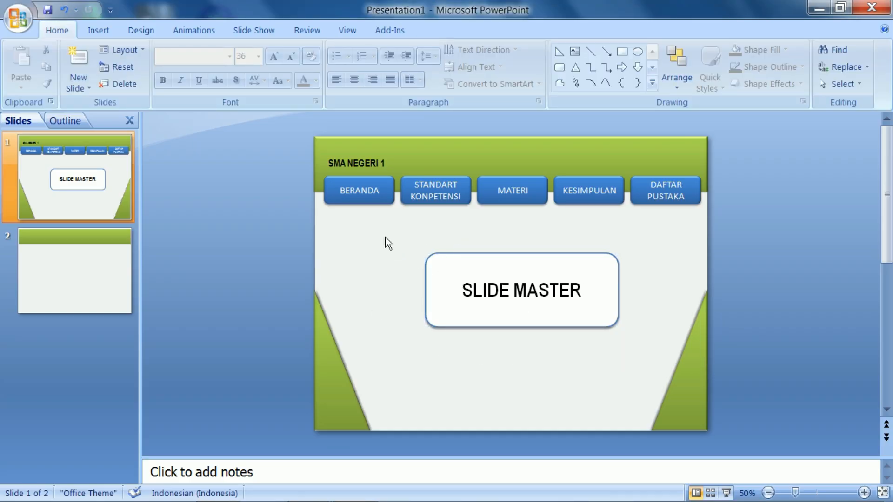
# Select the SLIDE MASTER box and open its alignment options
pyautogui.moveTo(384, 237); pyautogui.dragTo(651, 350)
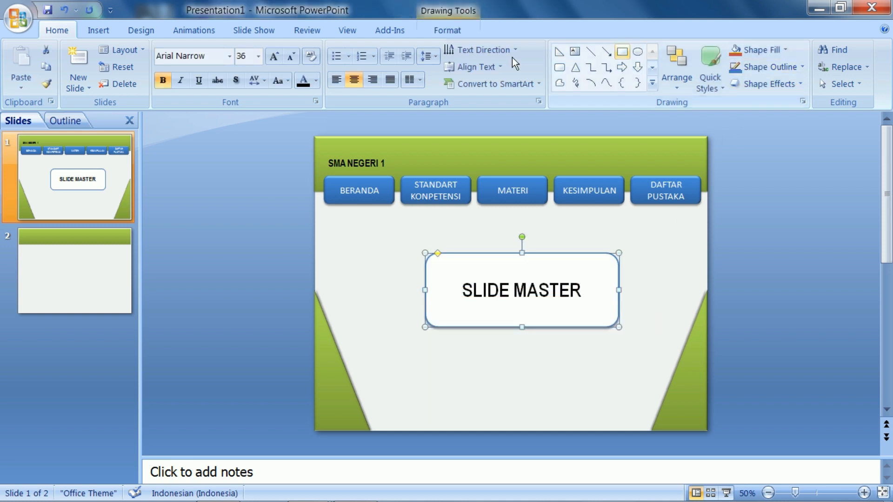
pyautogui.click(460, 34)
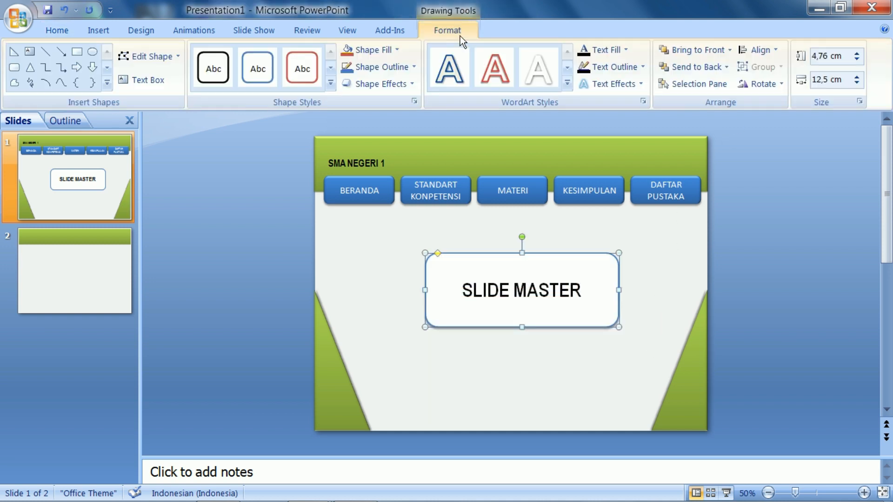
pyautogui.click(774, 52)
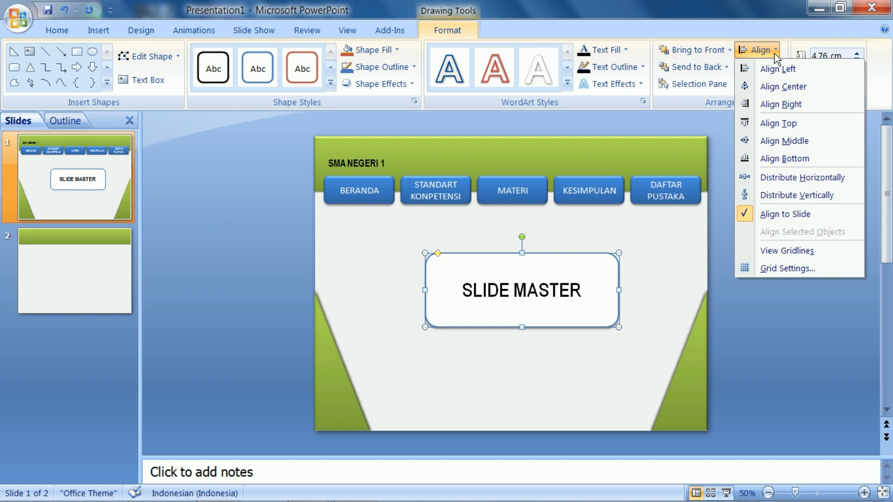